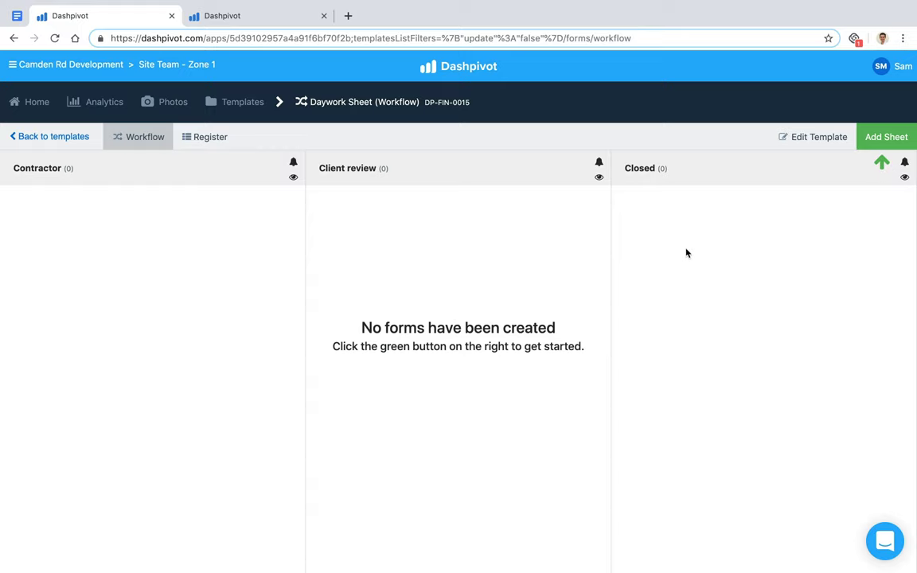
Step: Add a new daywork sheet and set the work duration dates from 22/07/2019 to 23/07/2019
{"action": "left_click", "coordinate": [884, 138]}
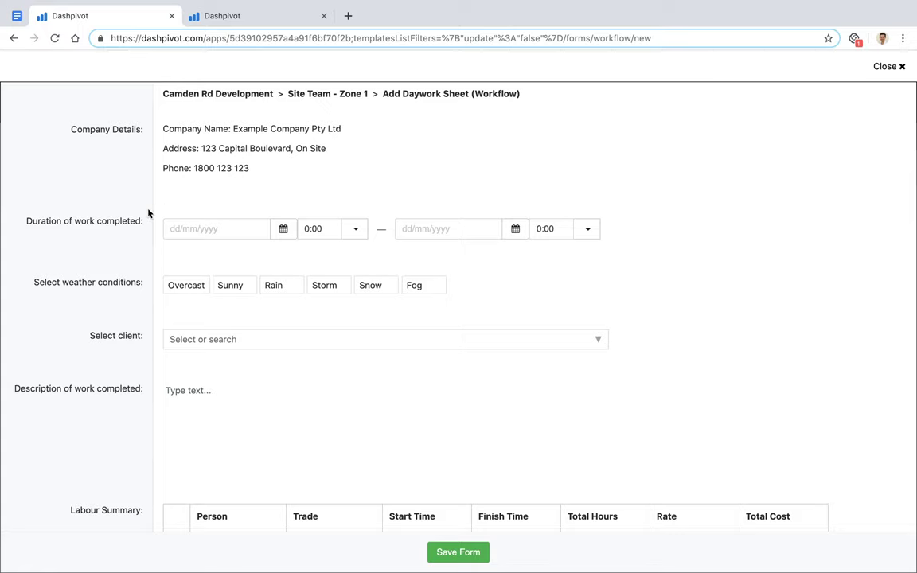
{"action": "scroll", "coordinate": [168, 239], "scroll_direction": "down", "scroll_amount": 1}
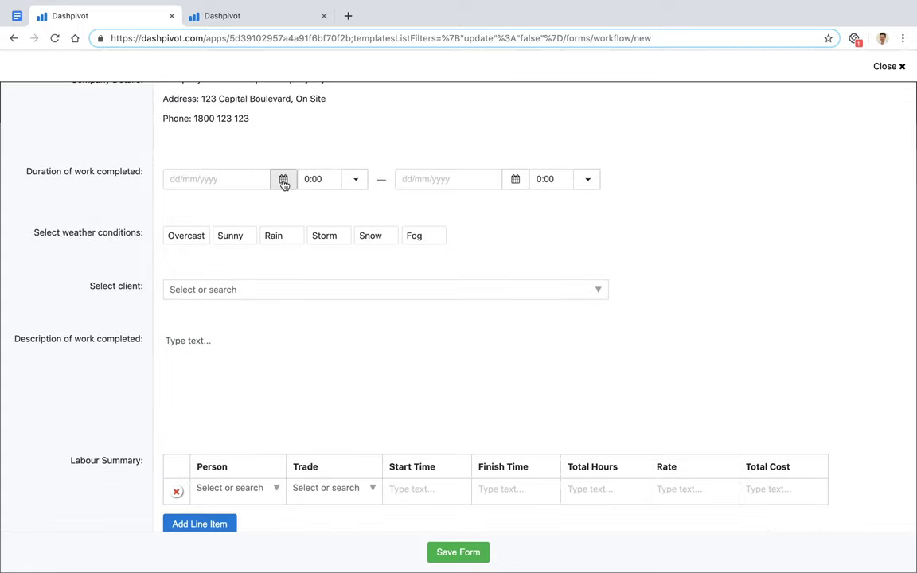
{"action": "left_click", "coordinate": [284, 182]}
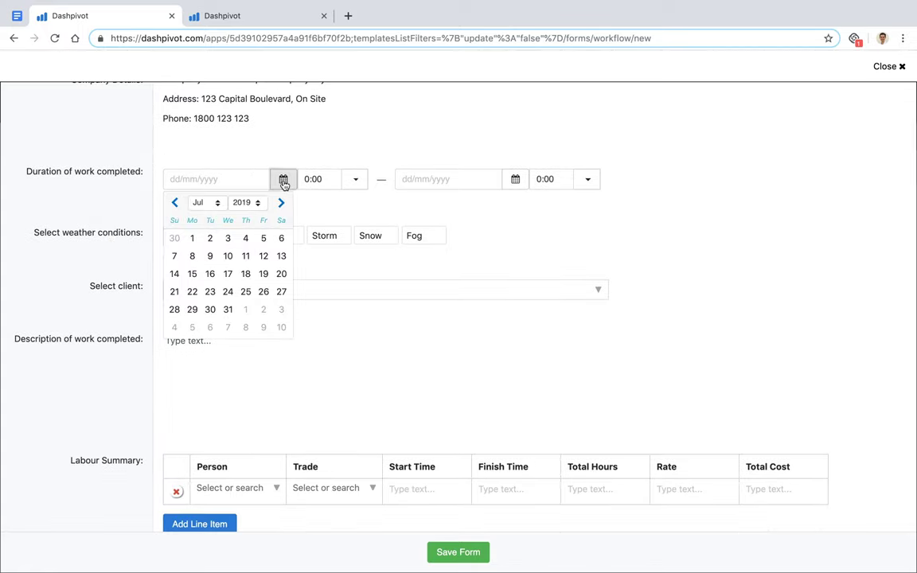
{"action": "left_click", "coordinate": [192, 292]}
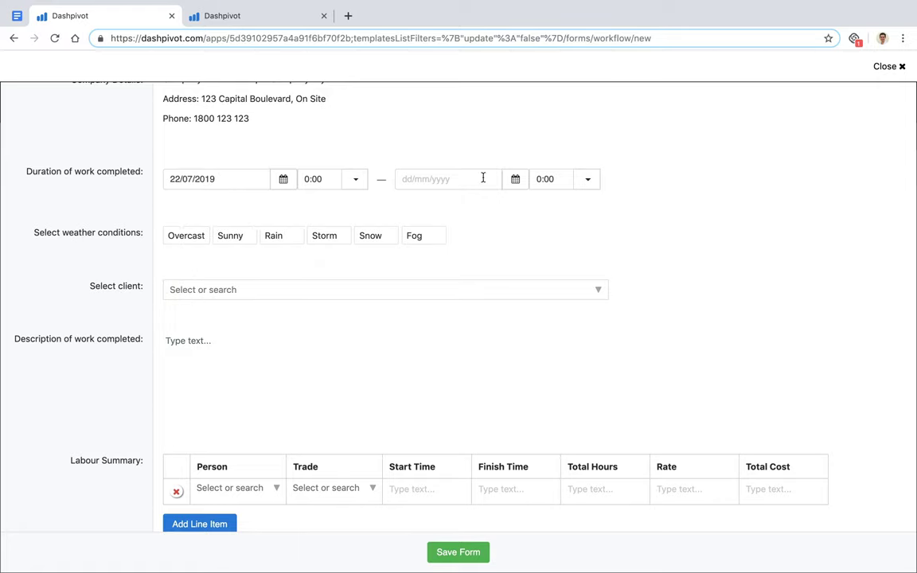
{"action": "left_click", "coordinate": [516, 180]}
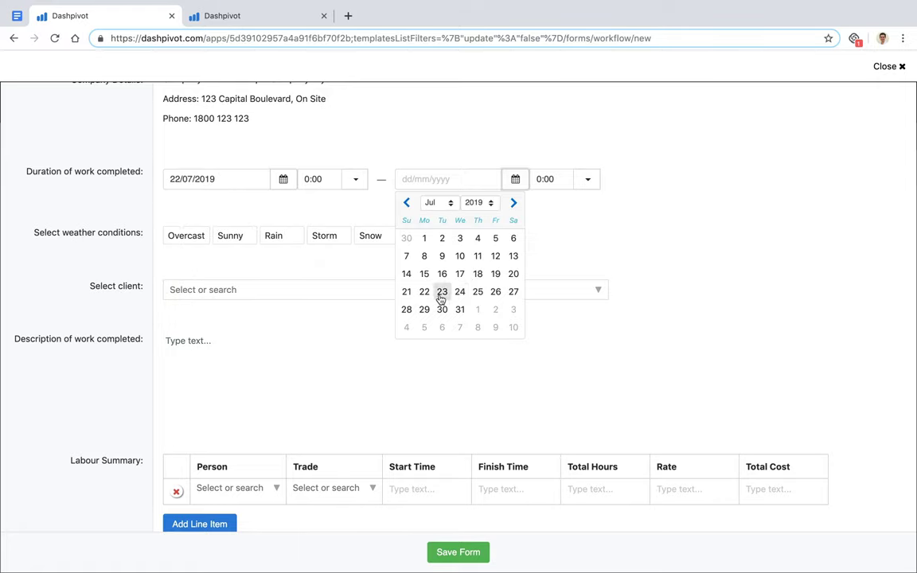
{"action": "left_click", "coordinate": [402, 271]}
Step: Set the duration's start time to 18:00 and its end time to 3:00
{"action": "left_click", "coordinate": [356, 180]}
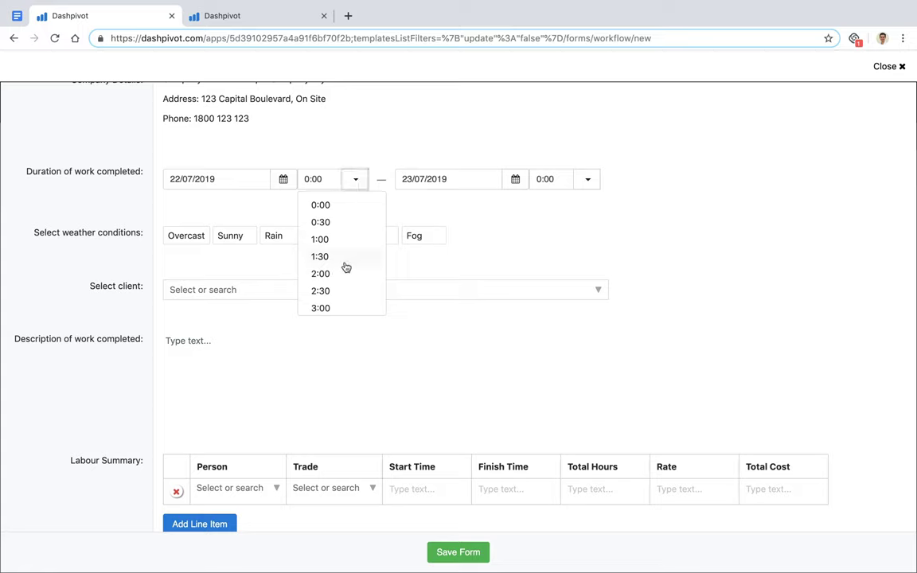
{"action": "scroll", "coordinate": [347, 268], "scroll_direction": "down", "scroll_amount": 3}
{"action": "scroll", "coordinate": [346, 268], "scroll_direction": "down", "scroll_amount": 5}
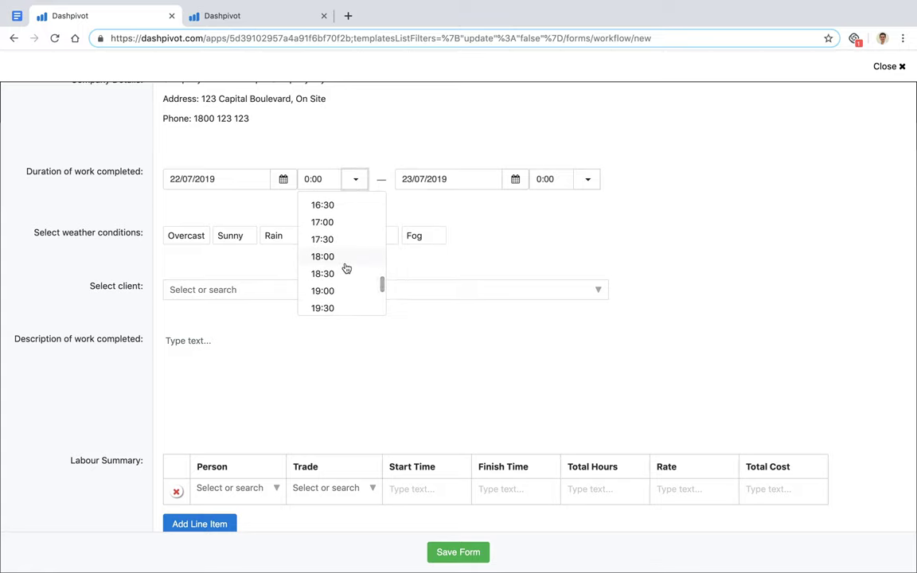
{"action": "left_click", "coordinate": [344, 258]}
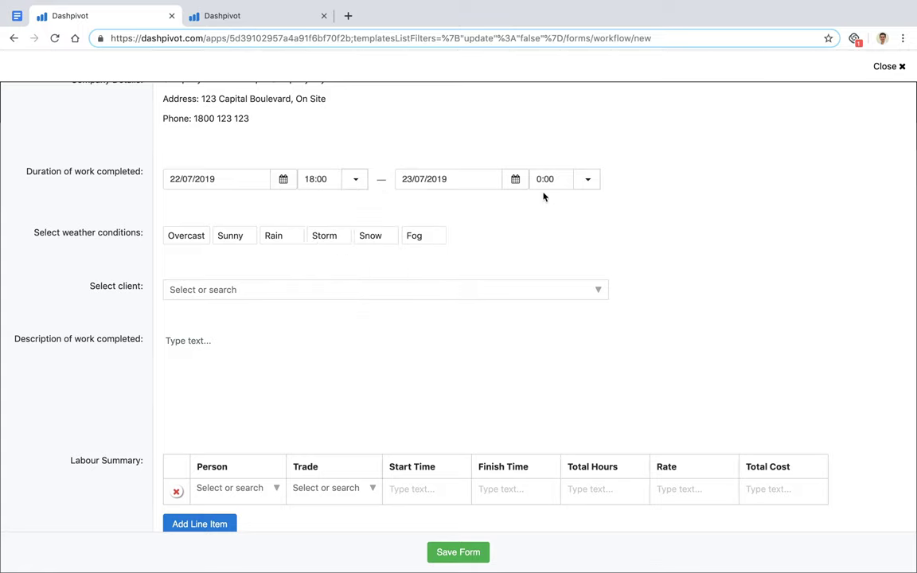
{"action": "left_click", "coordinate": [588, 180]}
{"action": "scroll", "coordinate": [571, 255], "scroll_direction": "down", "scroll_amount": 3}
{"action": "scroll", "coordinate": [571, 254], "scroll_direction": "up", "scroll_amount": 2}
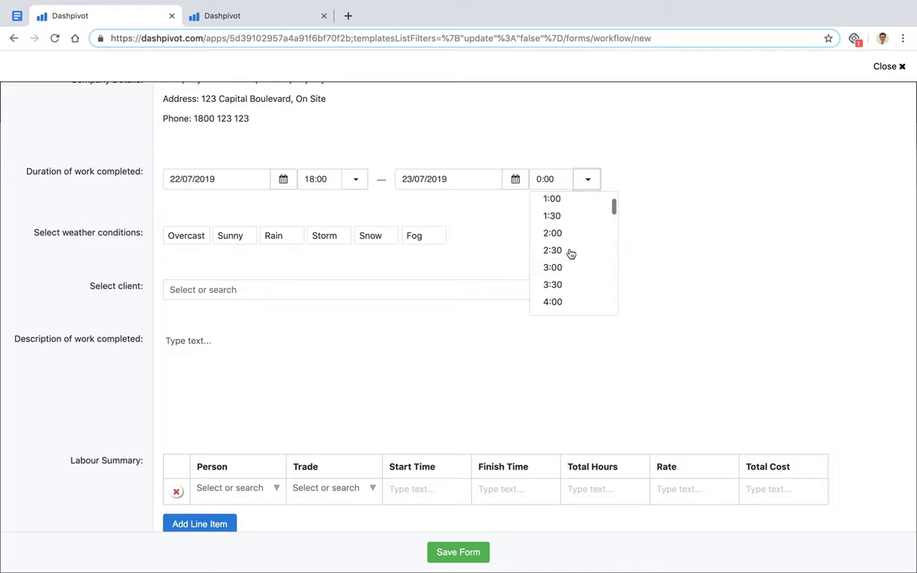
{"action": "left_click", "coordinate": [575, 267]}
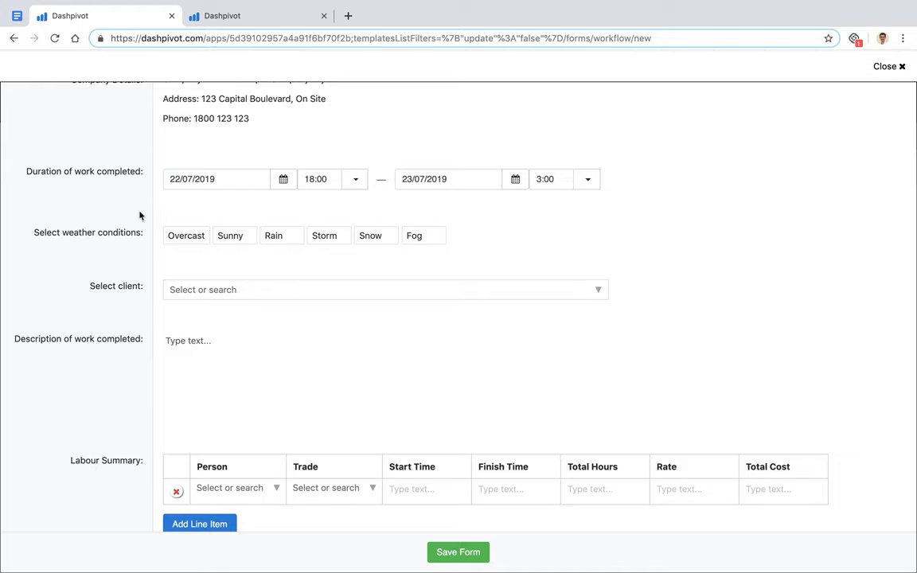
Step: Select Sunny as the weather condition and ABC Formwork as the client
{"action": "left_click", "coordinate": [229, 237]}
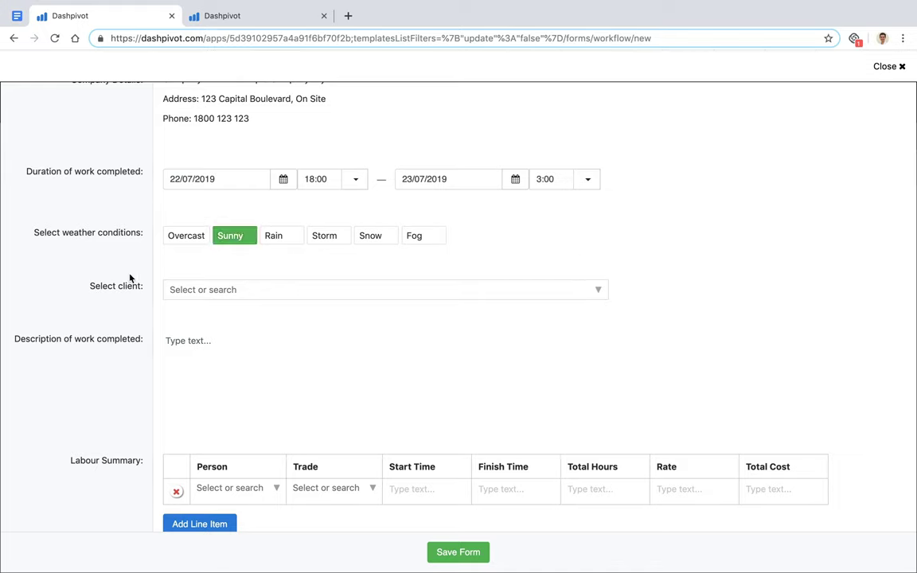
{"action": "left_click", "coordinate": [190, 293]}
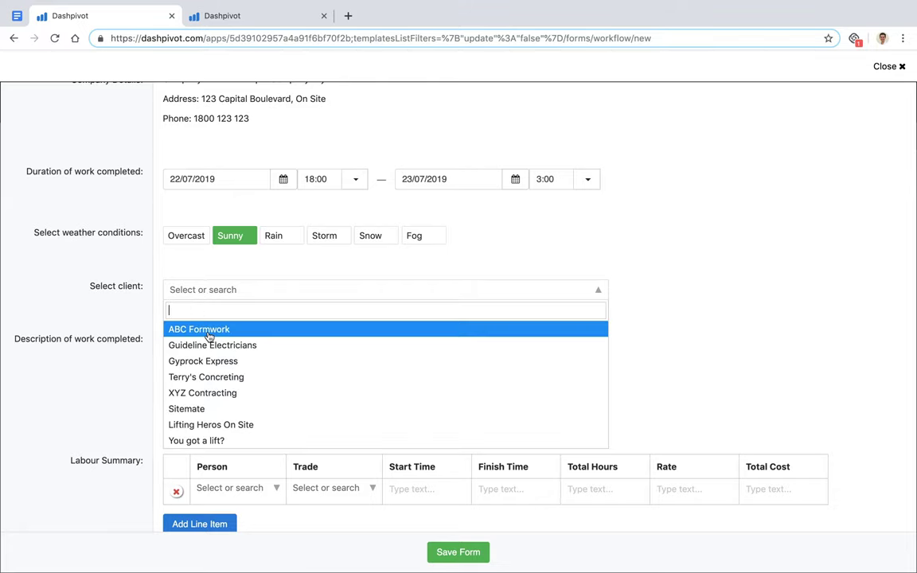
{"action": "left_click", "coordinate": [196, 336]}
Step: Add two extra line items to the Labour Summary and two to the Plant Summary
{"action": "scroll", "coordinate": [129, 313], "scroll_direction": "down", "scroll_amount": 2}
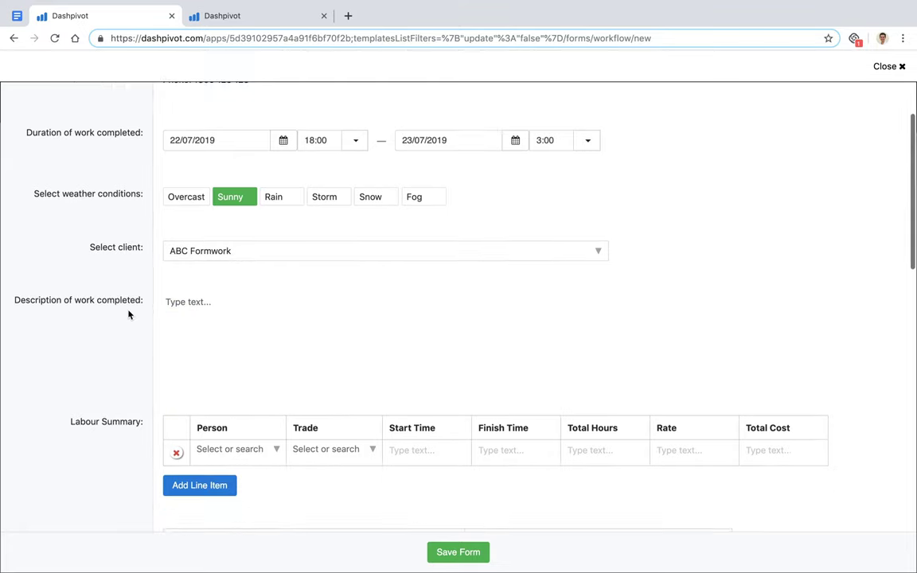
{"action": "scroll", "coordinate": [172, 247], "scroll_direction": "up", "scroll_amount": 1}
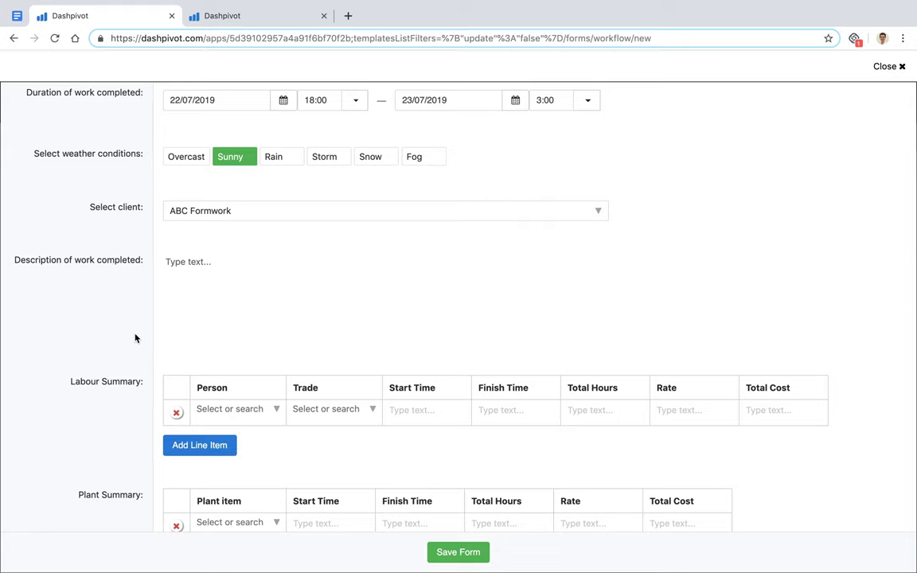
{"action": "scroll", "coordinate": [136, 338], "scroll_direction": "down", "scroll_amount": 2}
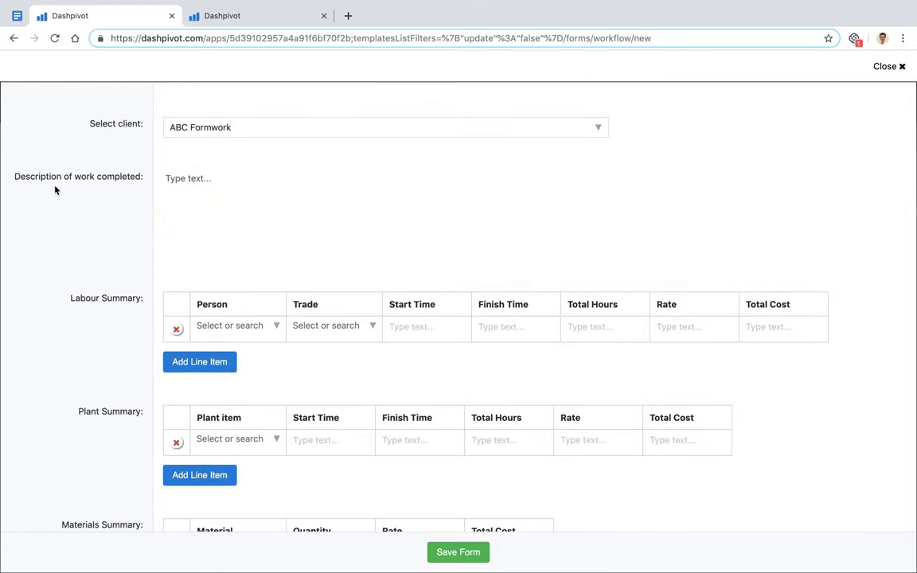
{"action": "scroll", "coordinate": [137, 255], "scroll_direction": "down", "scroll_amount": 3}
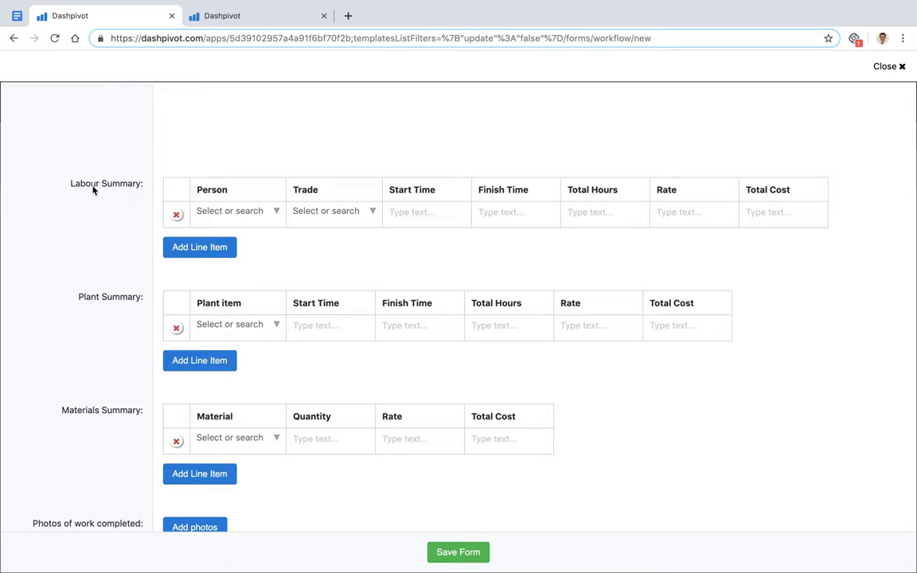
{"action": "left_click", "coordinate": [207, 250]}
{"action": "left_click", "coordinate": [201, 271]}
{"action": "left_click", "coordinate": [194, 412]}
{"action": "left_click", "coordinate": [195, 438]}
Step: Assign a different person from the list to each of the three Labour Summary rows
{"action": "scroll", "coordinate": [150, 398], "scroll_direction": "down", "scroll_amount": 2}
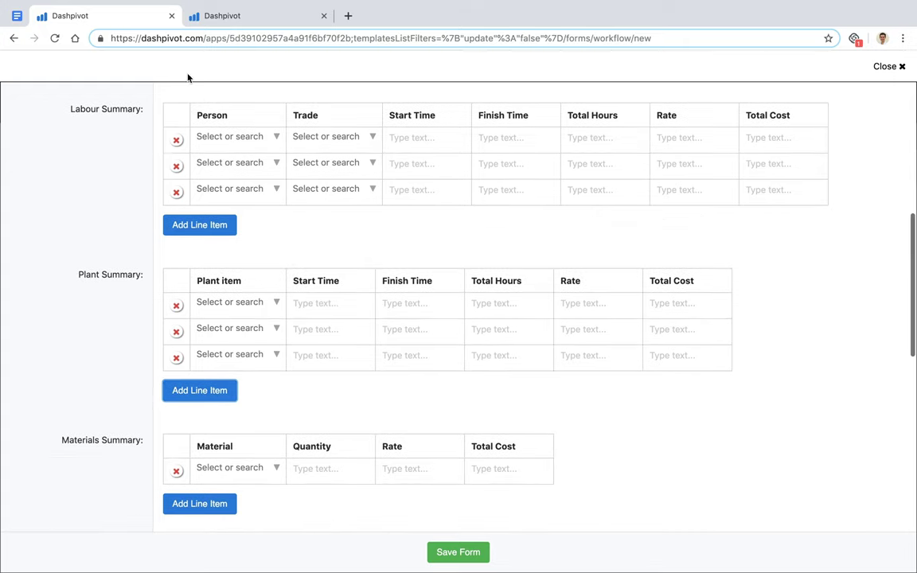
{"action": "left_click", "coordinate": [145, 246]}
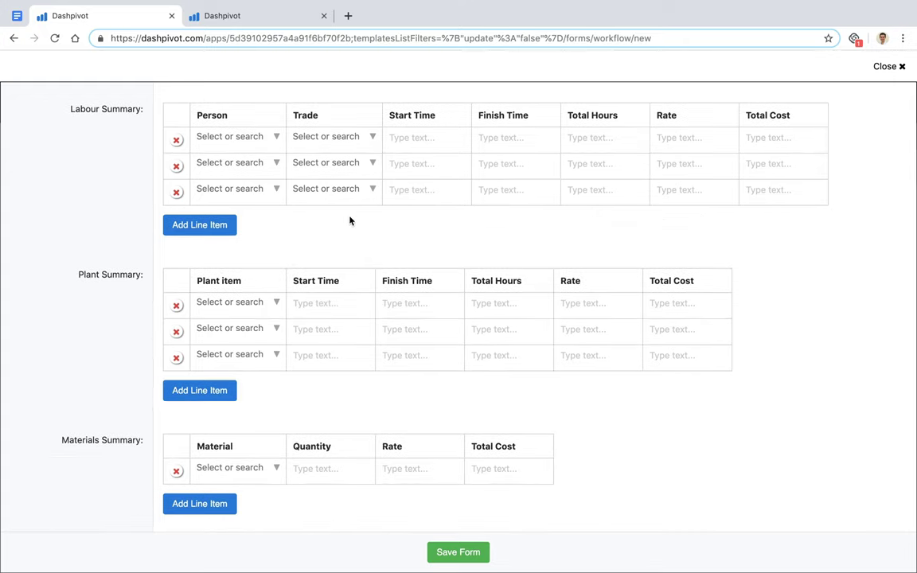
{"action": "left_click", "coordinate": [247, 142]}
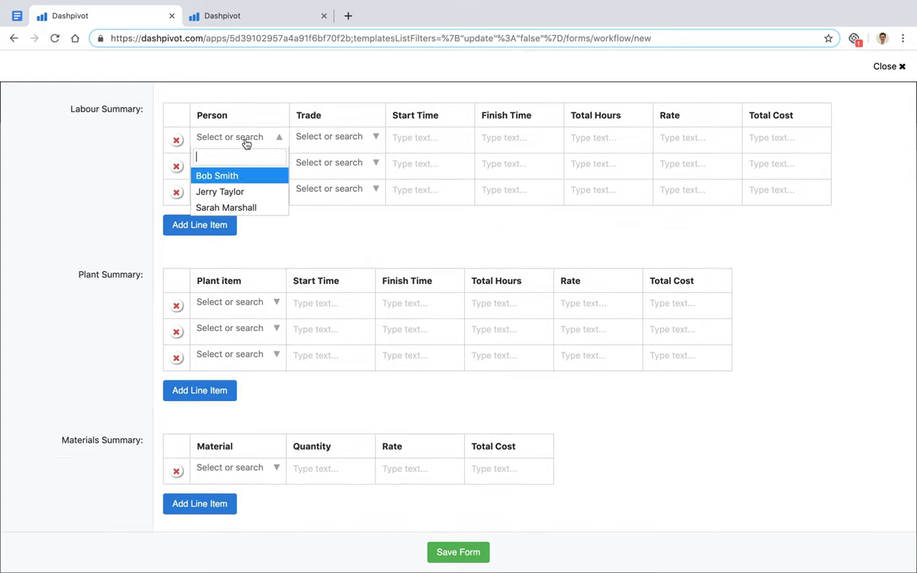
{"action": "left_click", "coordinate": [217, 174]}
{"action": "left_click", "coordinate": [208, 163]}
{"action": "left_click", "coordinate": [223, 217]}
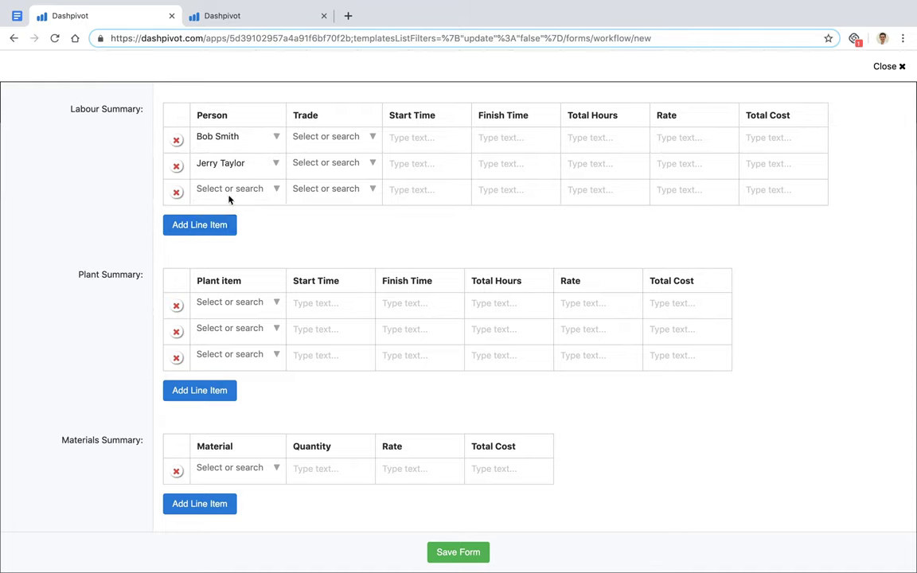
{"action": "left_click", "coordinate": [229, 193]}
{"action": "left_click", "coordinate": [225, 258]}
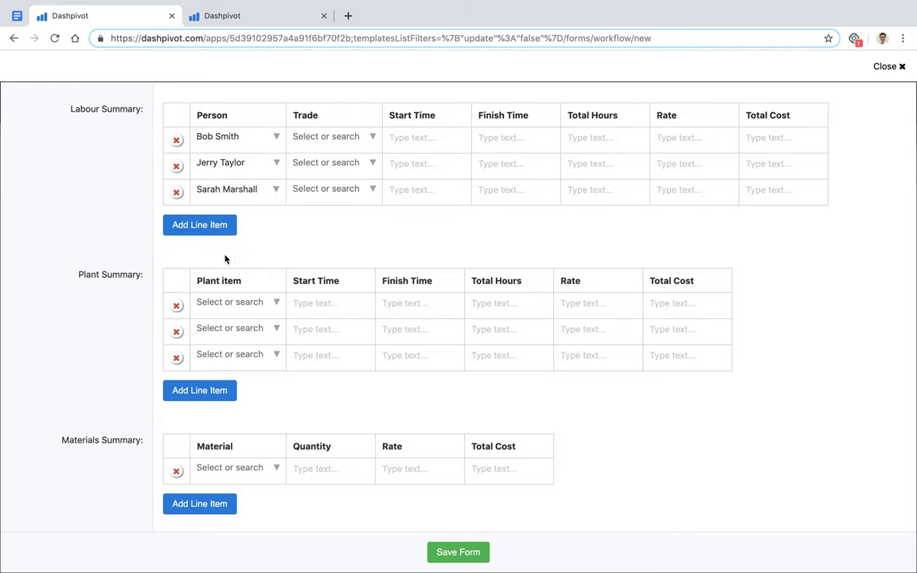
Step: Select Tipper Truck and Excavator as the first two items in the Plant Summary
{"action": "left_click", "coordinate": [231, 304]}
{"action": "left_click", "coordinate": [223, 341]}
{"action": "left_click", "coordinate": [227, 330]}
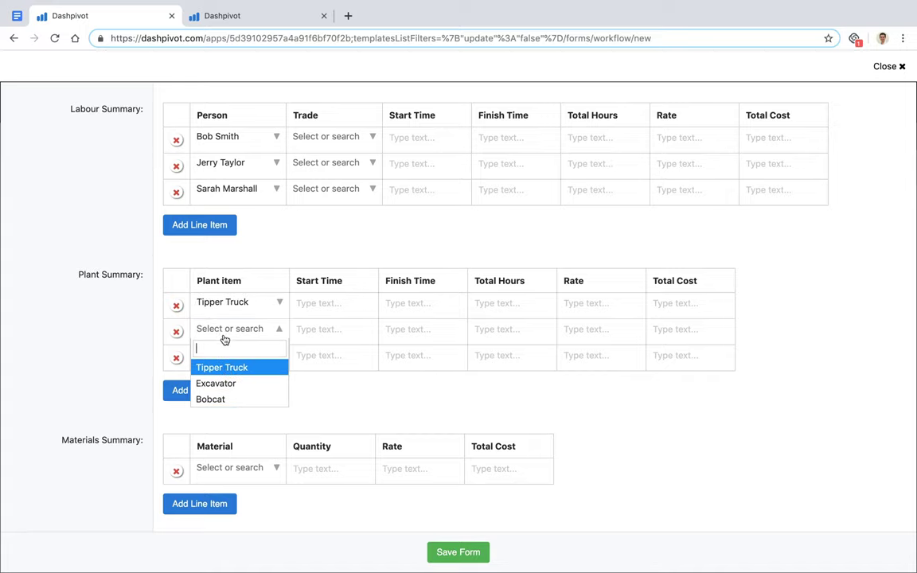
{"action": "left_click", "coordinate": [217, 383]}
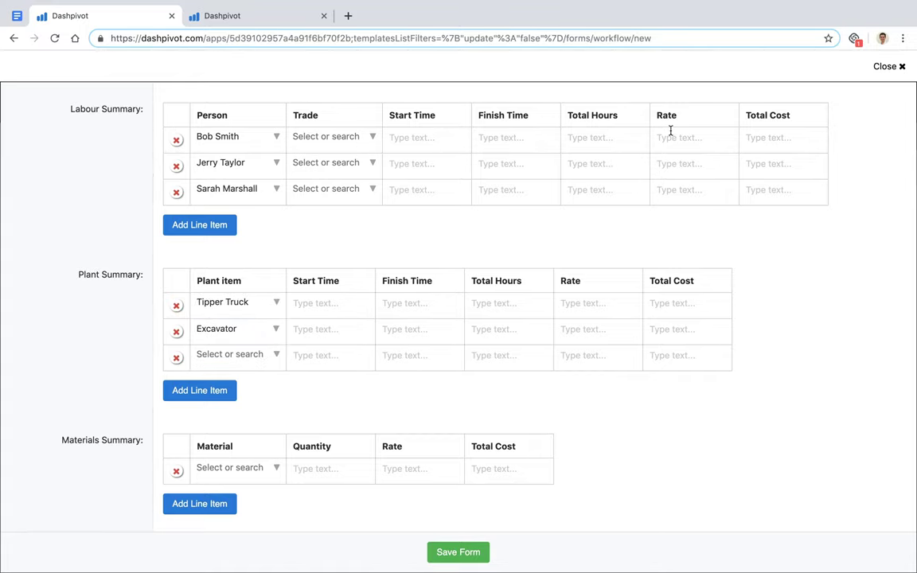
Step: Review the remaining materials, photos, comments and signoff sections, and save the daywork sheet
{"action": "scroll", "coordinate": [113, 313], "scroll_direction": "down", "scroll_amount": 5}
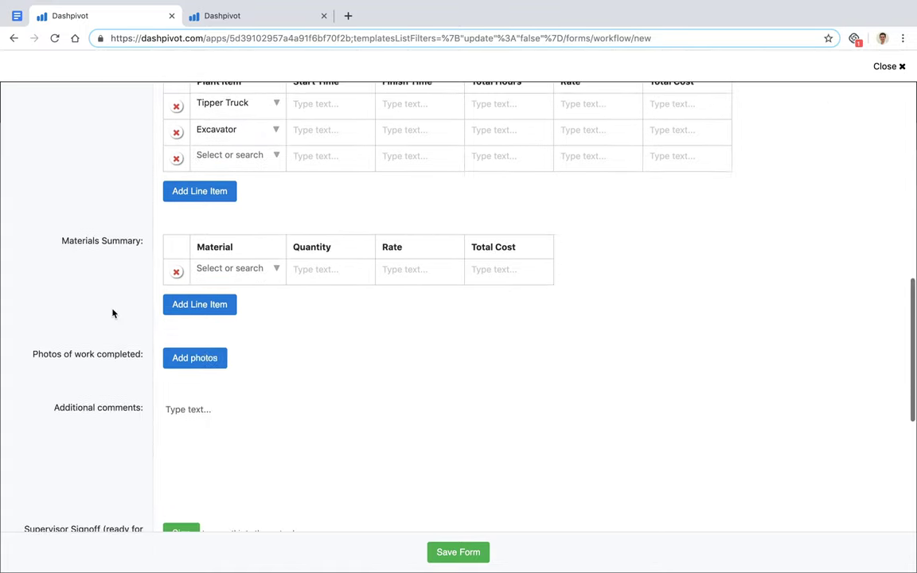
{"action": "scroll", "coordinate": [113, 313], "scroll_direction": "up", "scroll_amount": 1}
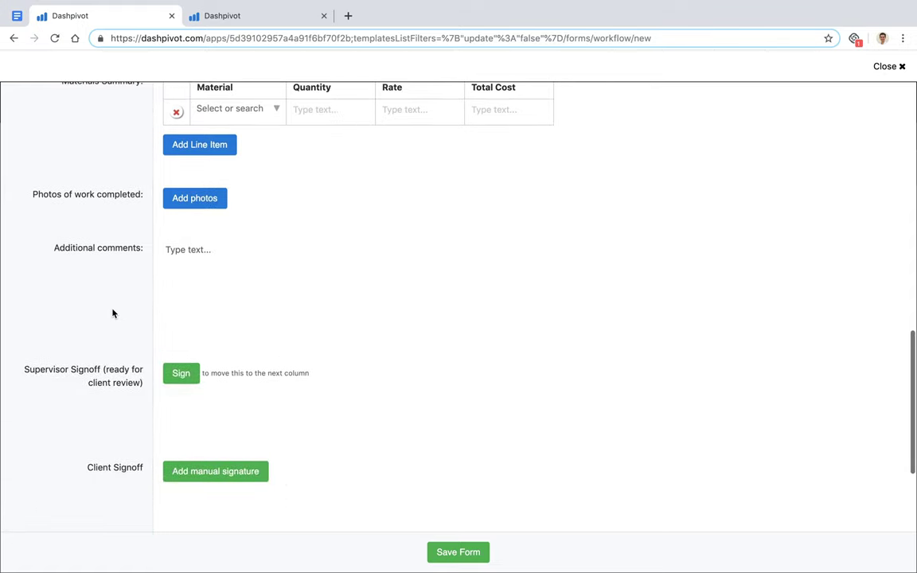
{"action": "scroll", "coordinate": [133, 241], "scroll_direction": "up", "scroll_amount": 1}
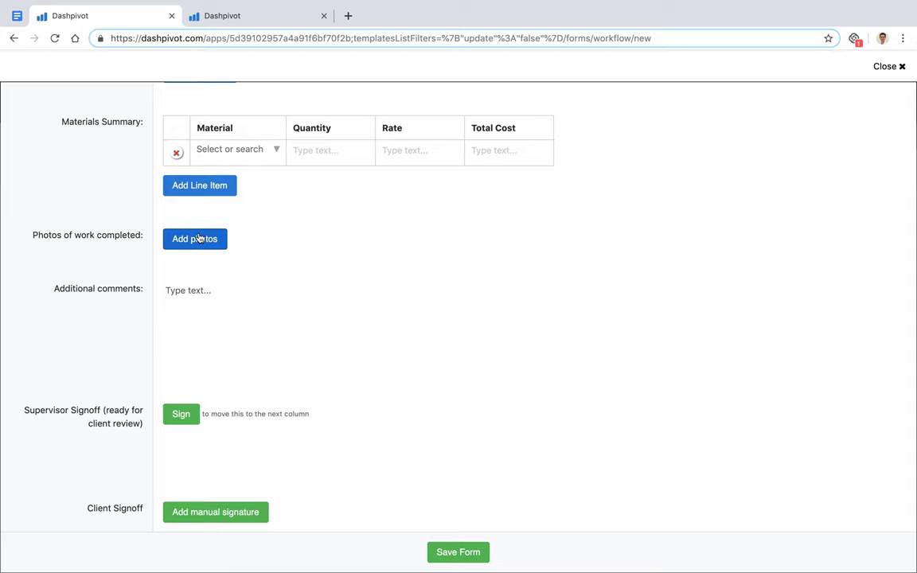
{"action": "scroll", "coordinate": [146, 223], "scroll_direction": "up", "scroll_amount": 1}
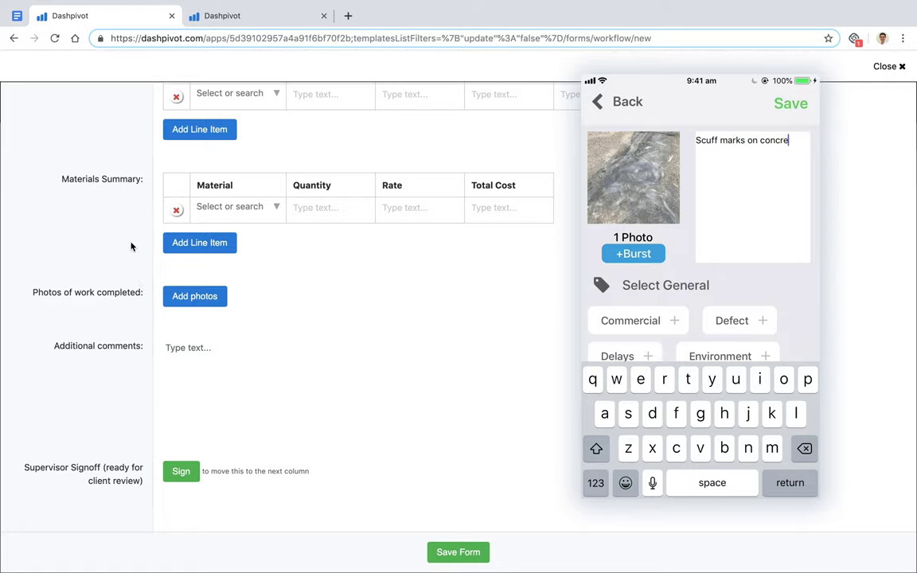
{"action": "scroll", "coordinate": [139, 331], "scroll_direction": "down", "scroll_amount": 5}
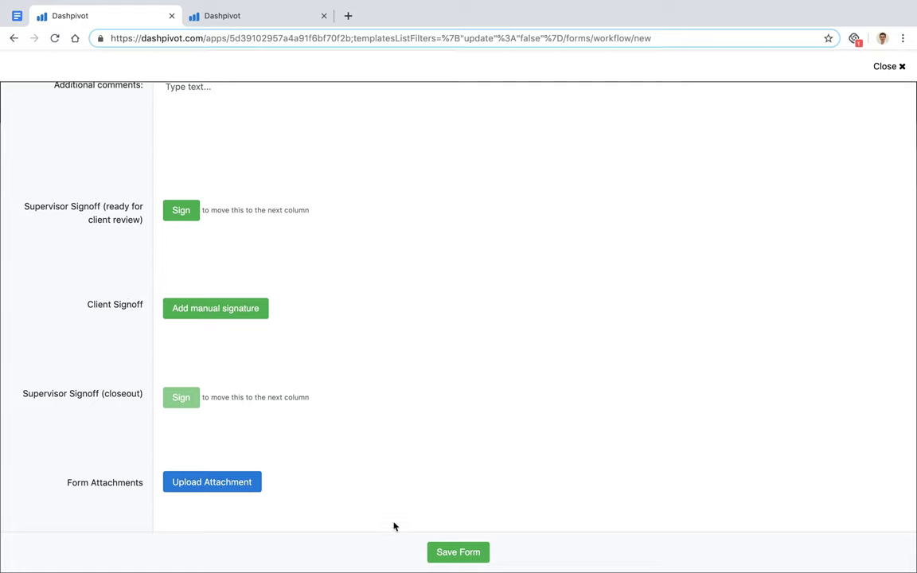
{"action": "left_click", "coordinate": [456, 552]}
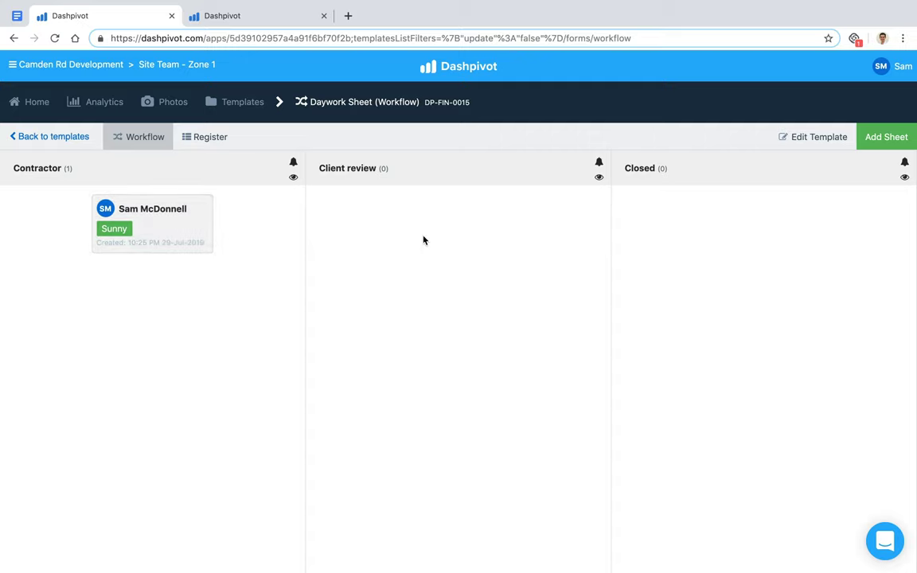
Step: Open the saved sheet from the Contractor column and sign the Supervisor Signoff (ready for client review)
{"action": "left_click", "coordinate": [166, 229]}
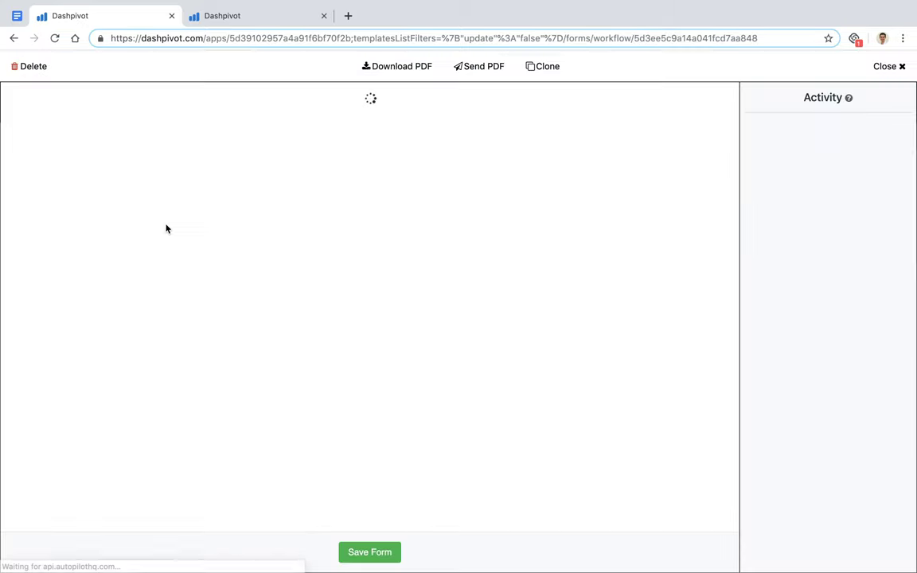
{"action": "scroll", "coordinate": [127, 325], "scroll_direction": "down", "scroll_amount": 3}
{"action": "scroll", "coordinate": [127, 325], "scroll_direction": "down", "scroll_amount": 6}
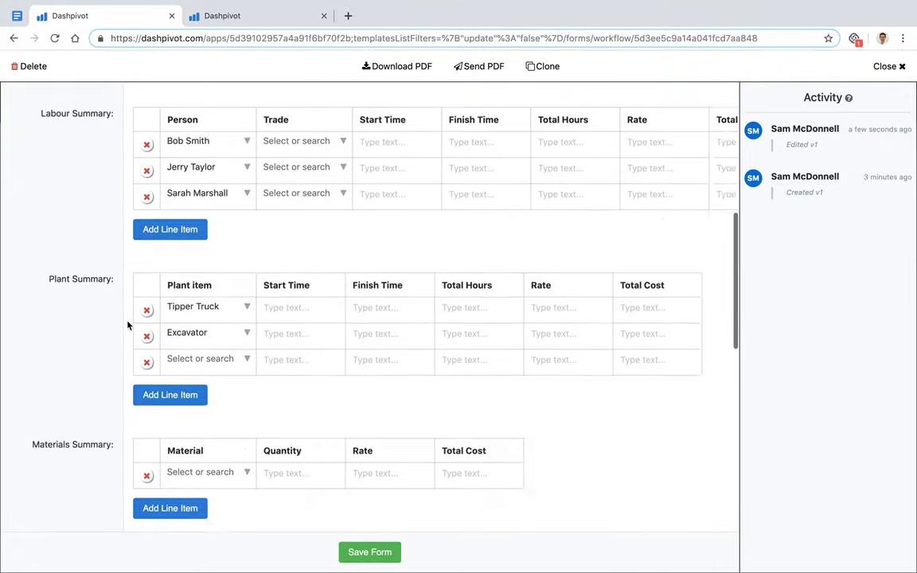
{"action": "scroll", "coordinate": [232, 318], "scroll_direction": "down", "scroll_amount": 5}
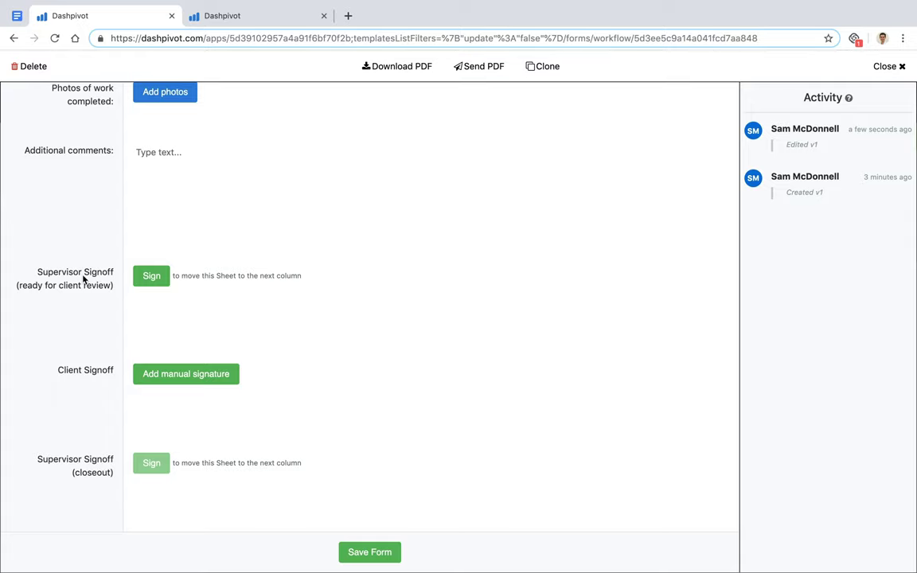
{"action": "left_click", "coordinate": [150, 278]}
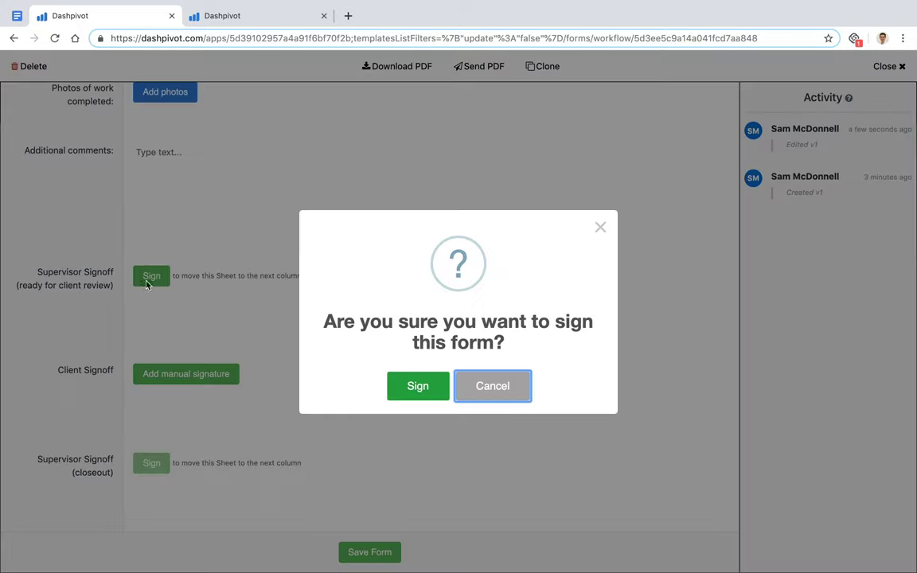
{"action": "left_click", "coordinate": [415, 384]}
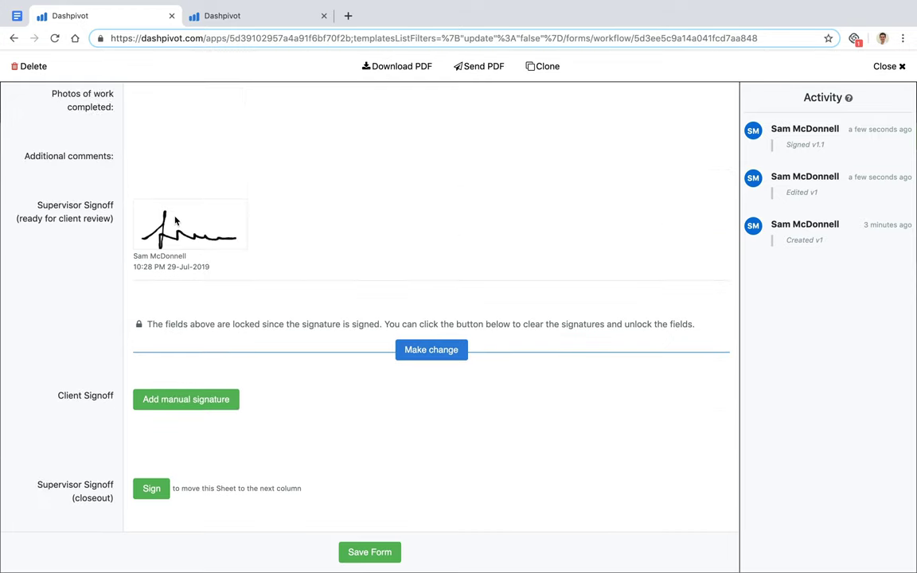
{"action": "scroll", "coordinate": [196, 263], "scroll_direction": "up", "scroll_amount": 2}
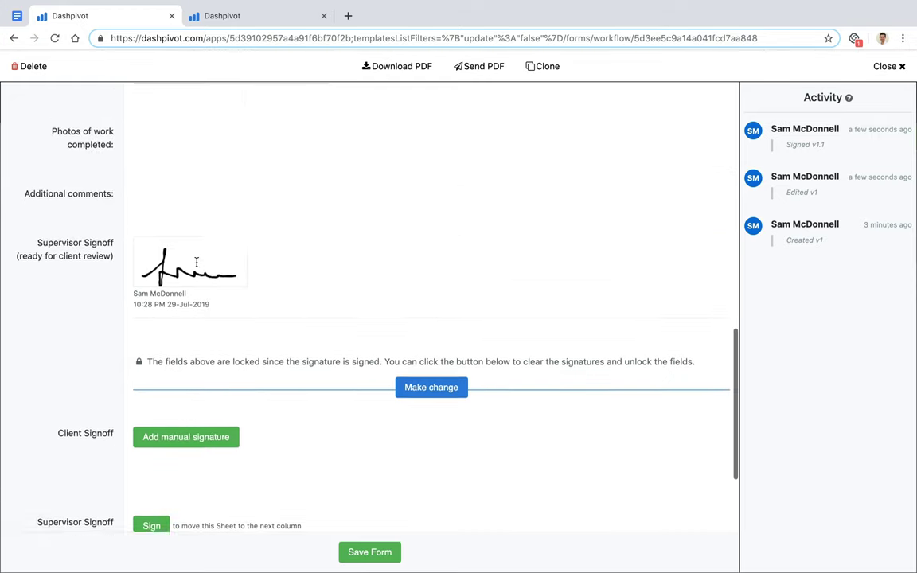
Step: Review the locked fields of the signed daywork sheet, from company details down to the Client Signoff and closeout sections
{"action": "scroll", "coordinate": [356, 194], "scroll_direction": "up", "scroll_amount": 2}
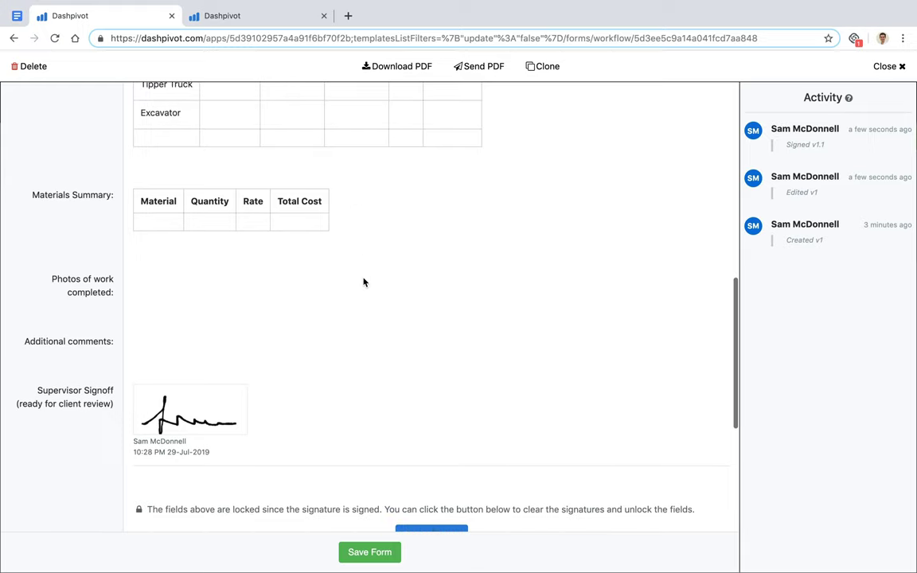
{"action": "scroll", "coordinate": [254, 375], "scroll_direction": "up", "scroll_amount": 1}
{"action": "scroll", "coordinate": [254, 375], "scroll_direction": "up", "scroll_amount": 7}
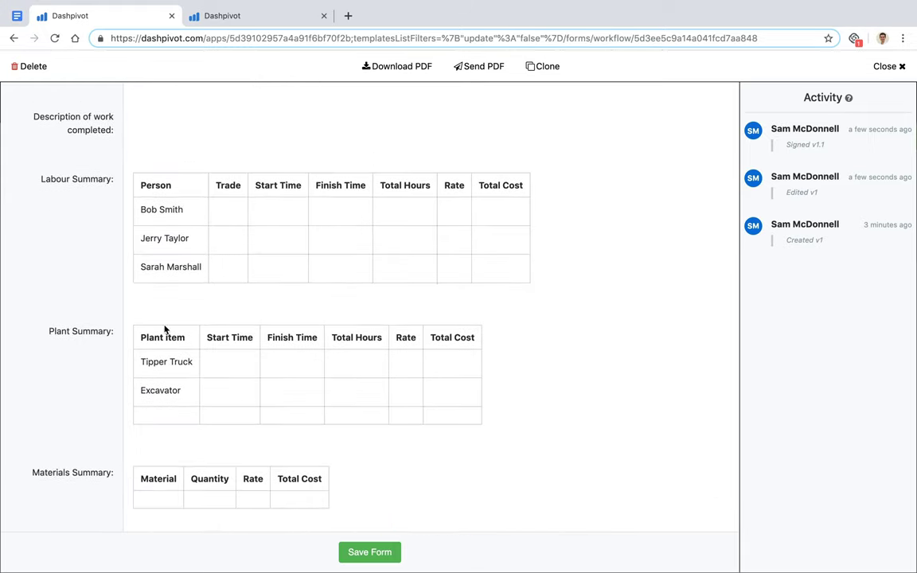
{"action": "scroll", "coordinate": [166, 328], "scroll_direction": "down", "scroll_amount": 8}
{"action": "scroll", "coordinate": [202, 443], "scroll_direction": "down", "scroll_amount": 4}
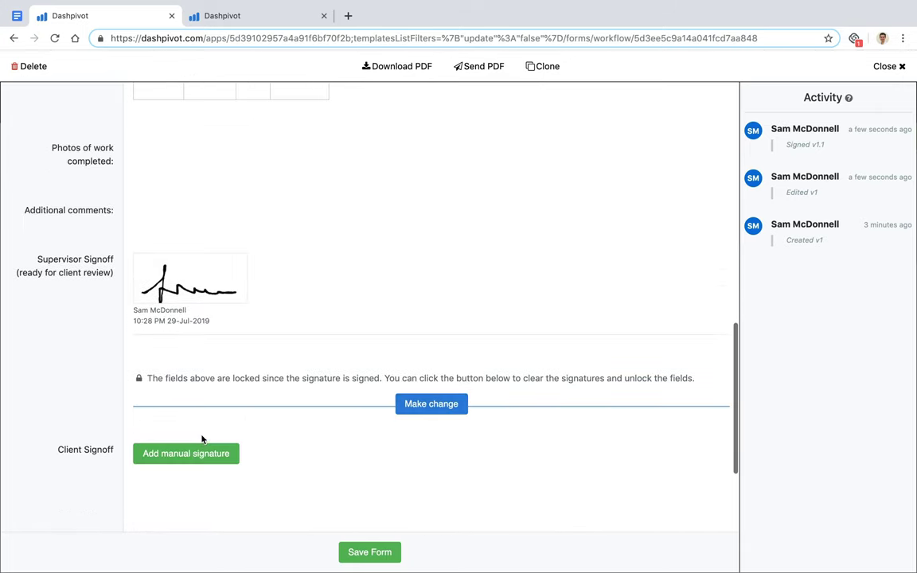
{"action": "scroll", "coordinate": [200, 318], "scroll_direction": "up", "scroll_amount": 2}
{"action": "scroll", "coordinate": [241, 249], "scroll_direction": "up", "scroll_amount": 14}
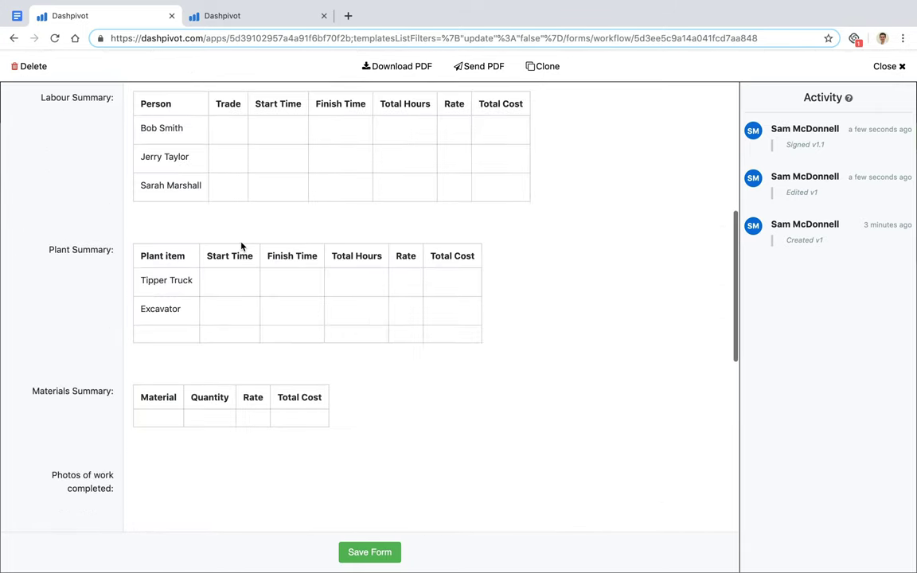
{"action": "scroll", "coordinate": [247, 251], "scroll_direction": "up", "scroll_amount": 3}
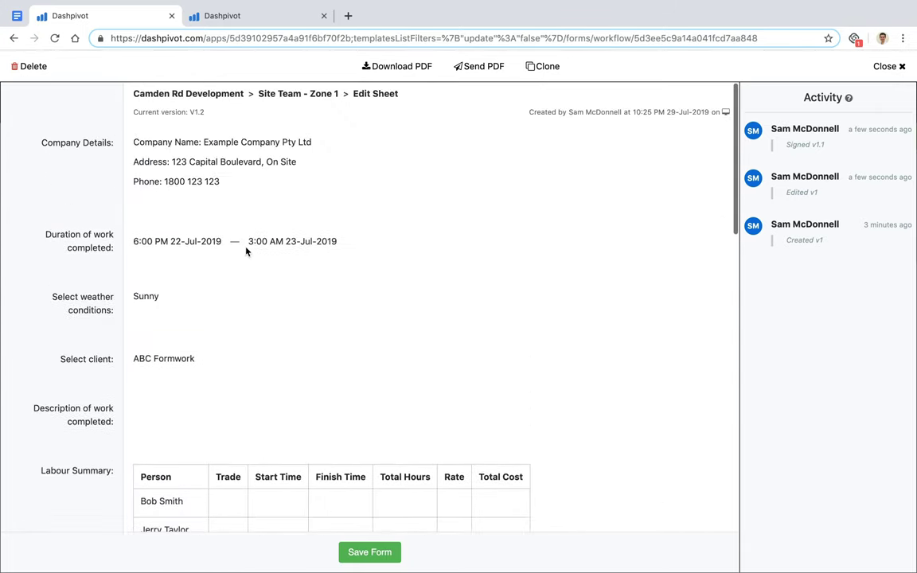
{"action": "scroll", "coordinate": [247, 252], "scroll_direction": "down", "scroll_amount": 1}
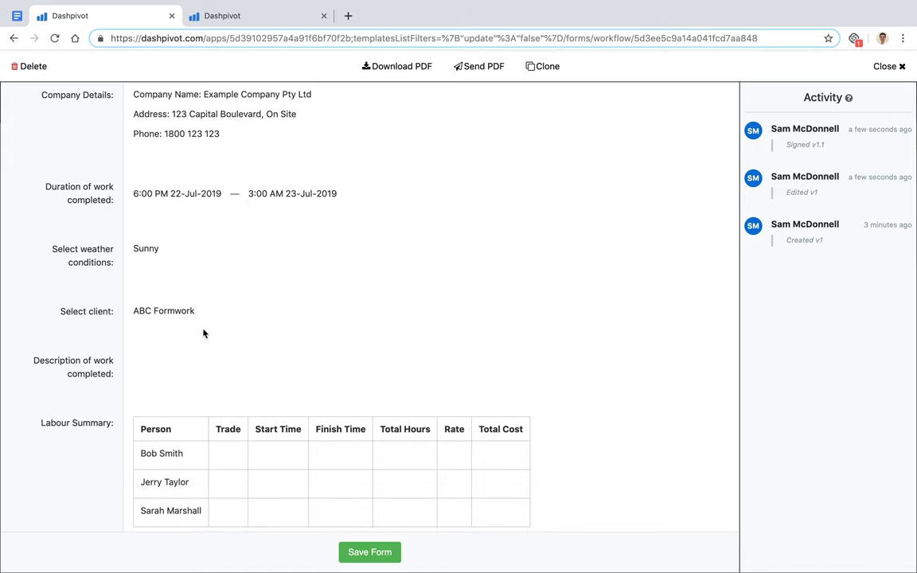
{"action": "scroll", "coordinate": [204, 333], "scroll_direction": "down", "scroll_amount": 14}
{"action": "scroll", "coordinate": [205, 331], "scroll_direction": "down", "scroll_amount": 1}
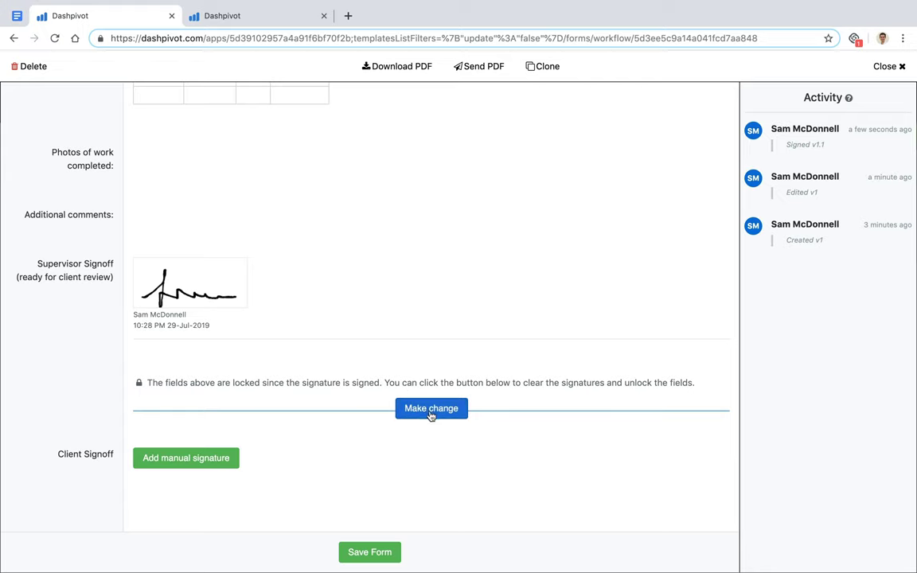
{"action": "scroll", "coordinate": [279, 355], "scroll_direction": "up", "scroll_amount": 2}
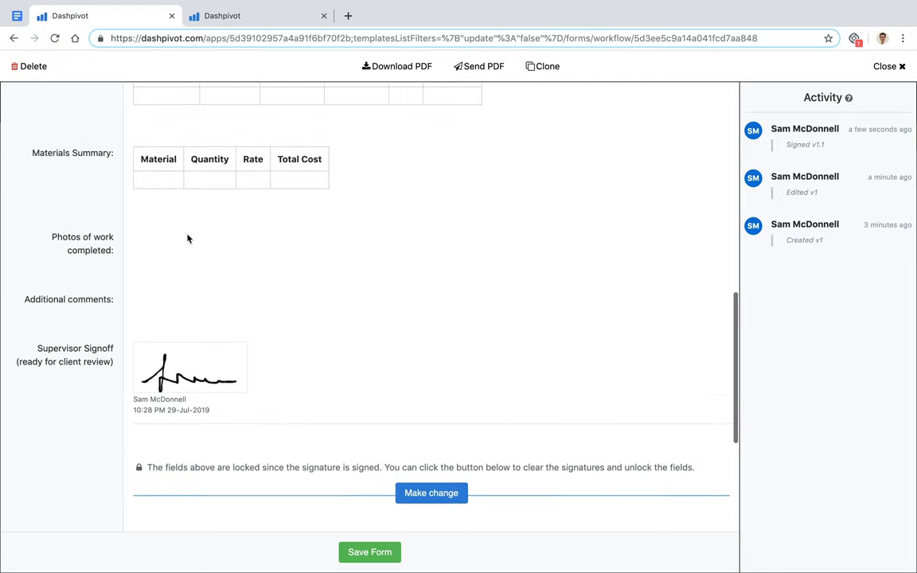
{"action": "scroll", "coordinate": [172, 402], "scroll_direction": "down", "scroll_amount": 4}
{"action": "scroll", "coordinate": [121, 239], "scroll_direction": "down", "scroll_amount": 1}
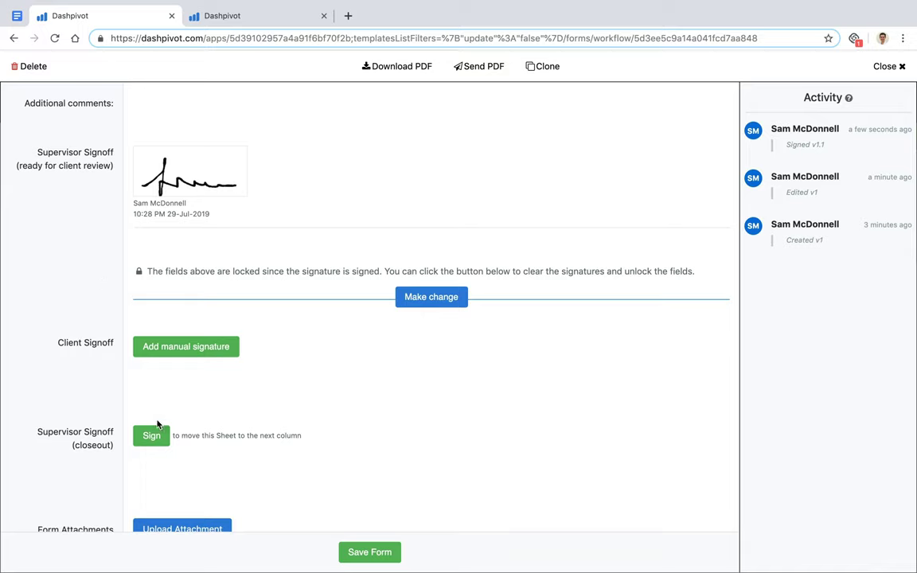
Step: Save the signed daywork sheet and open it from the Client review column at its Client Signoff section
{"action": "left_click", "coordinate": [368, 553]}
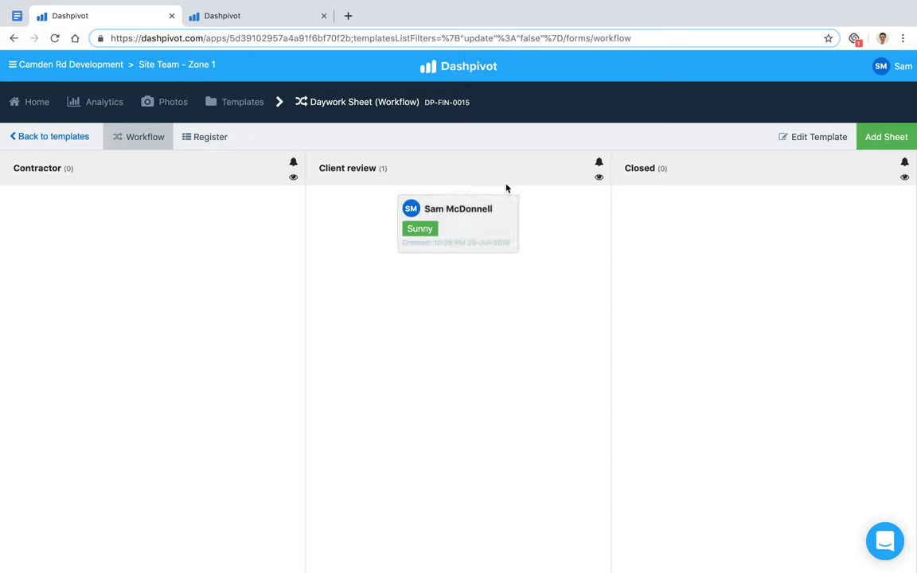
{"action": "left_click", "coordinate": [483, 234]}
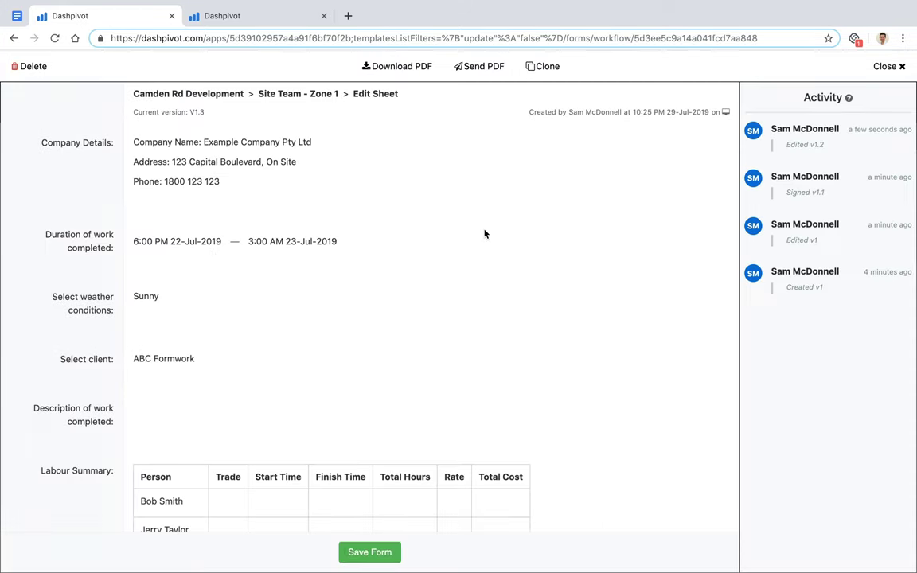
{"action": "scroll", "coordinate": [149, 312], "scroll_direction": "down", "scroll_amount": 7}
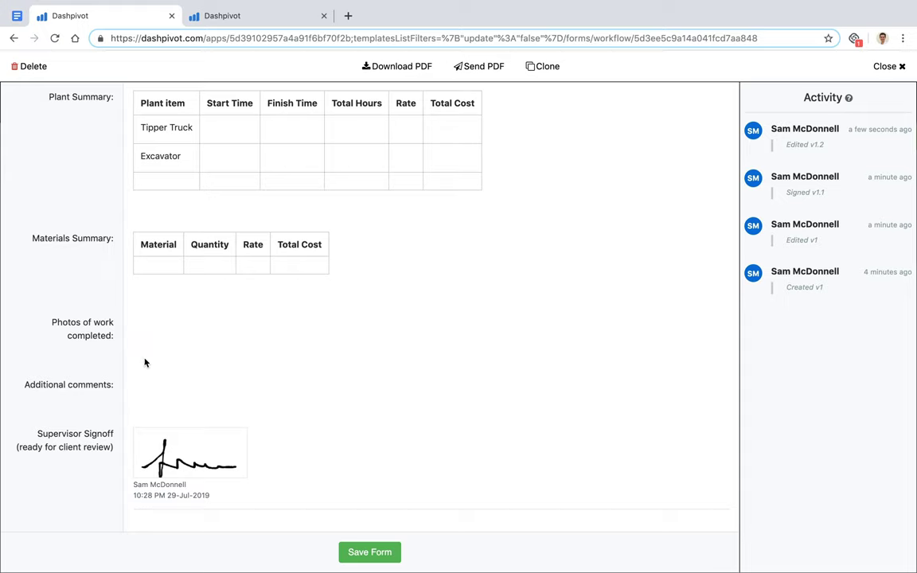
{"action": "scroll", "coordinate": [117, 341], "scroll_direction": "down", "scroll_amount": 4}
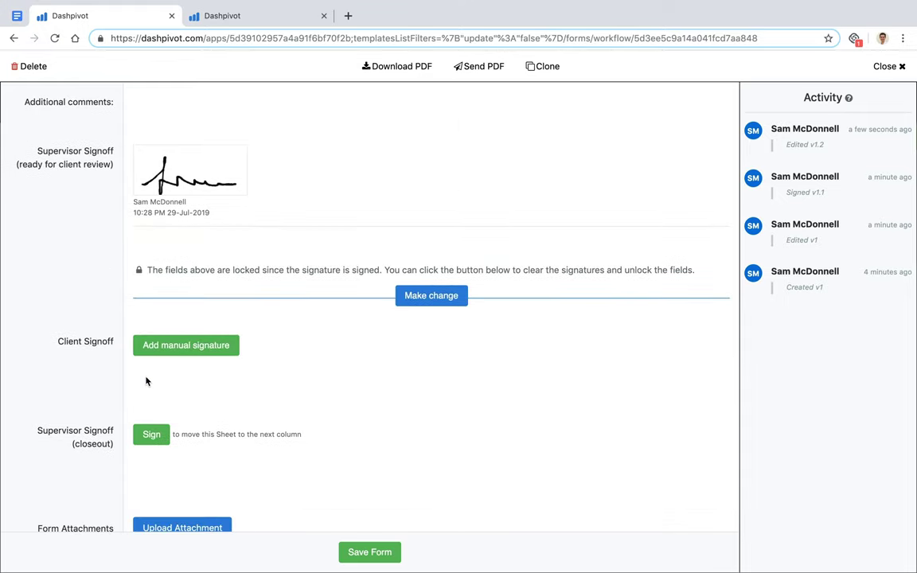
{"action": "scroll", "coordinate": [114, 387], "scroll_direction": "down", "scroll_amount": 1}
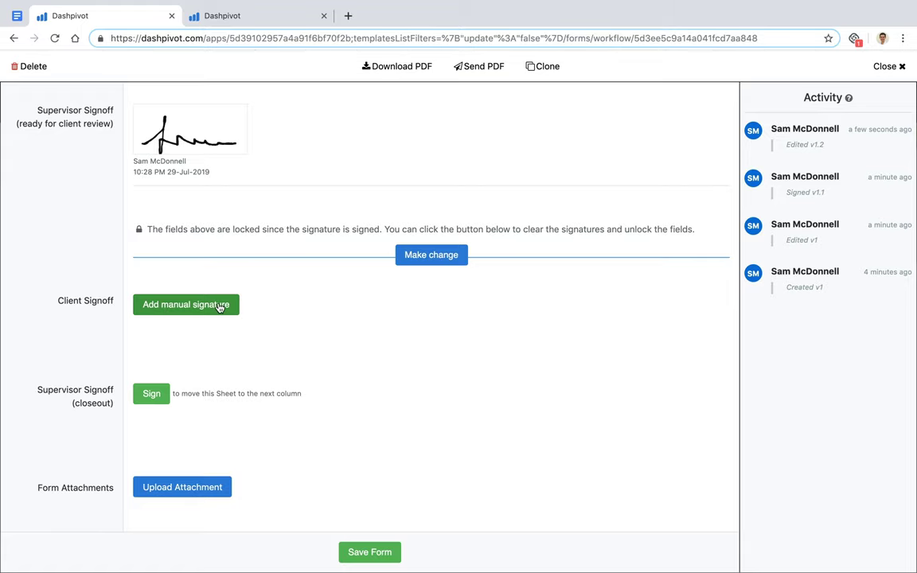
Step: Start a manual signature for the Client Signoff with the signer's first and last name and the company name Client
{"action": "left_click", "coordinate": [190, 308]}
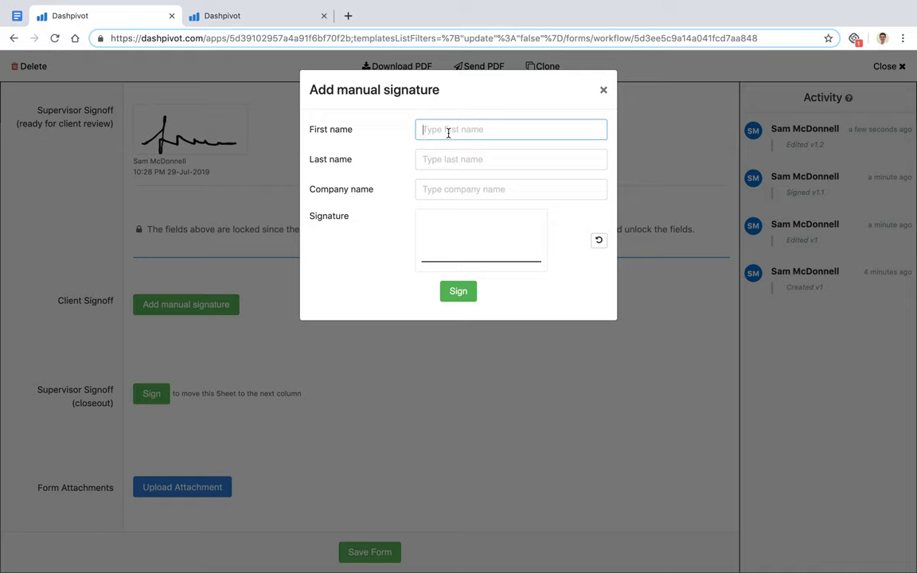
{"action": "type", "text": "Bob"}
{"action": "key", "text": "Tab"}
{"action": "type", "text": "Smith"}
{"action": "key", "text": "Tab"}
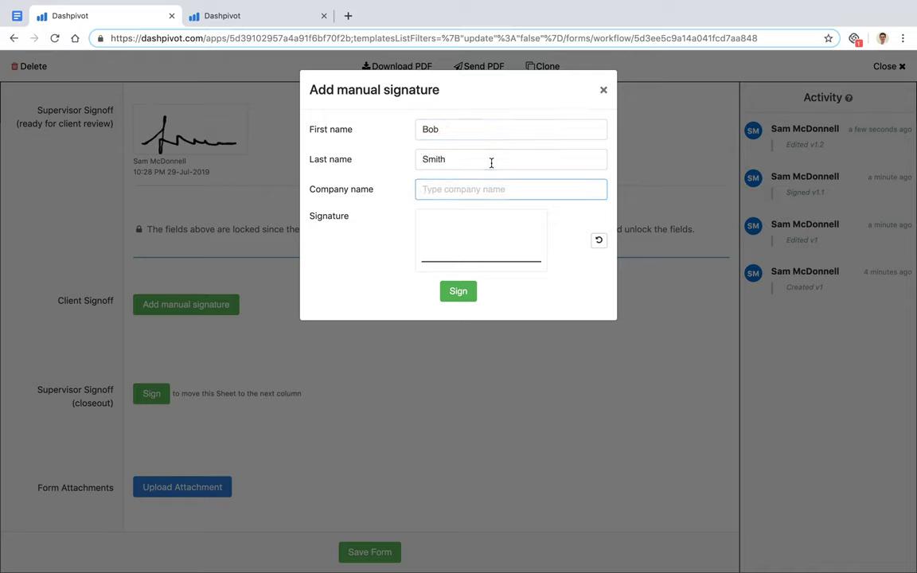
{"action": "type", "text": "Clinnt"}
Step: Draw and submit the client's signature, and save the daywork sheet
{"action": "left_click", "coordinate": [352, 213]}
{"action": "mouse_move", "coordinate": [431, 251]}
{"action": "left_mouse_down"}
{"action": "mouse_move", "coordinate": [478, 235]}
{"action": "mouse_move", "coordinate": [535, 251]}
{"action": "left_mouse_up"}
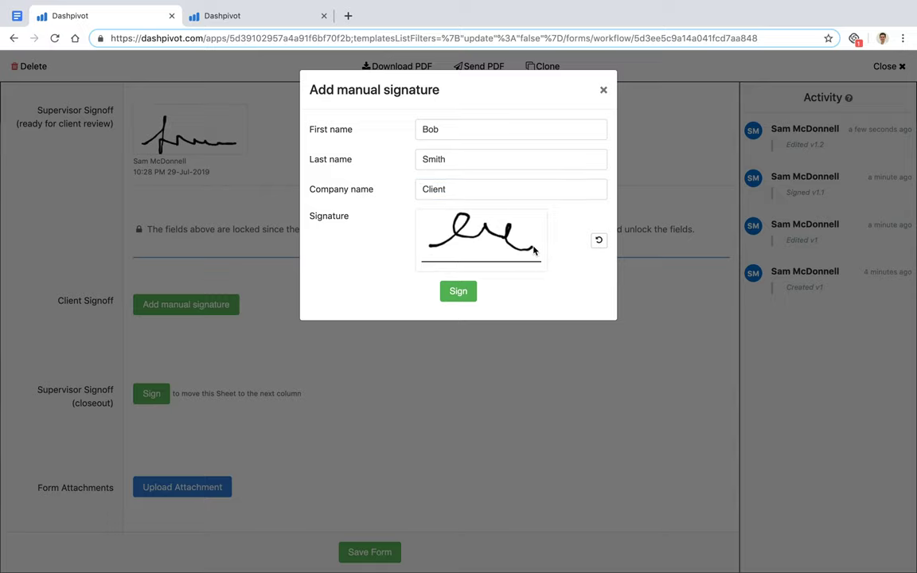
{"action": "left_click", "coordinate": [467, 292]}
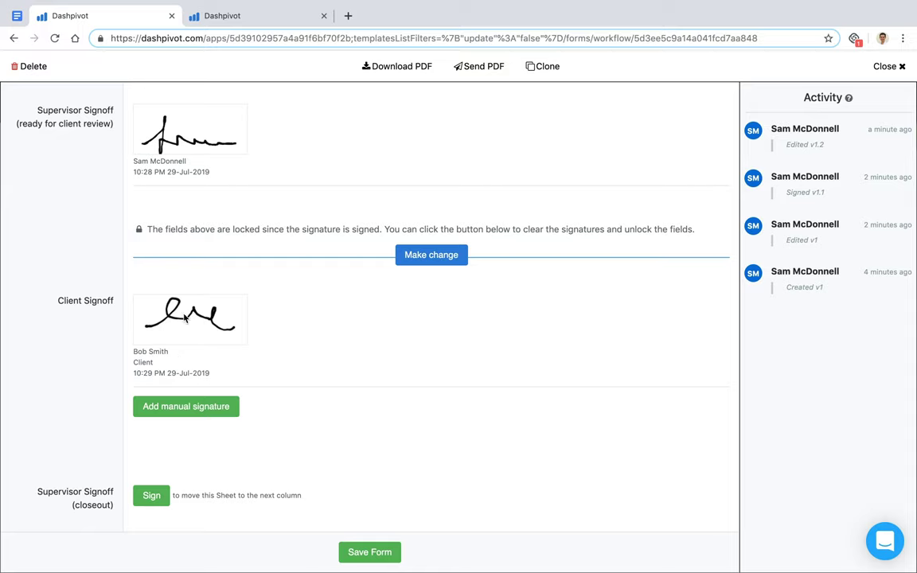
{"action": "left_click", "coordinate": [365, 551]}
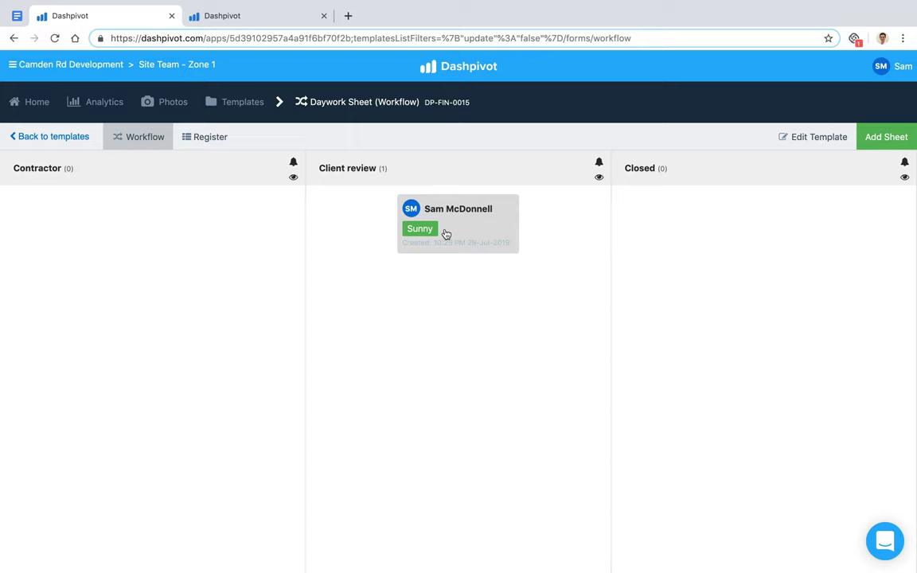
Step: Reopen the sheet from the Client review column, sign the Supervisor Signoff (closeout), and save it
{"action": "left_click", "coordinate": [446, 234]}
{"action": "scroll", "coordinate": [109, 340], "scroll_direction": "down", "scroll_amount": 10}
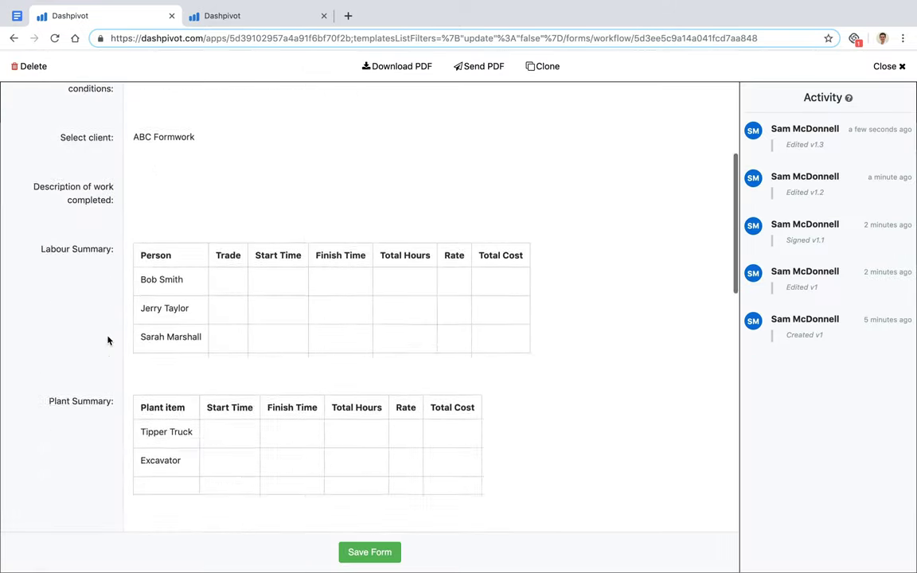
{"action": "scroll", "coordinate": [108, 341], "scroll_direction": "down", "scroll_amount": 2}
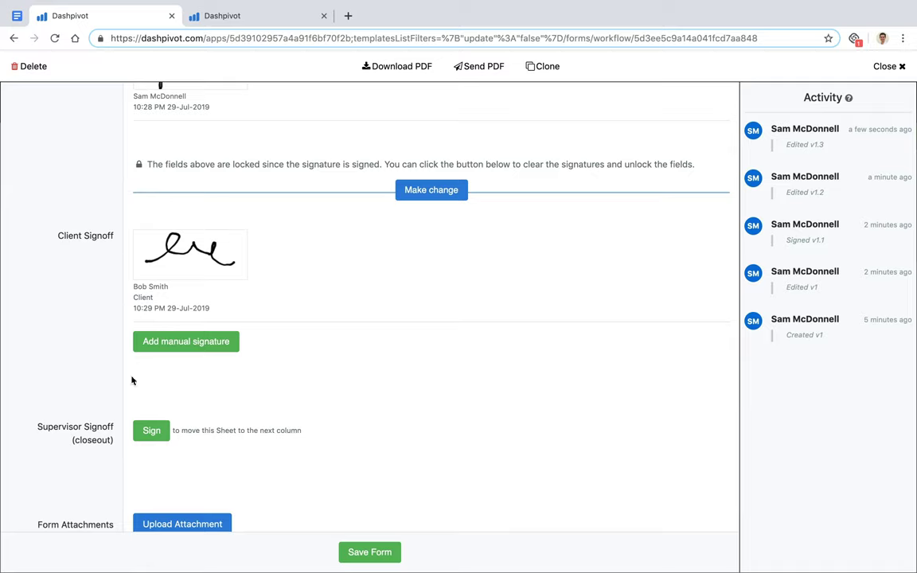
{"action": "scroll", "coordinate": [98, 406], "scroll_direction": "down", "scroll_amount": 1}
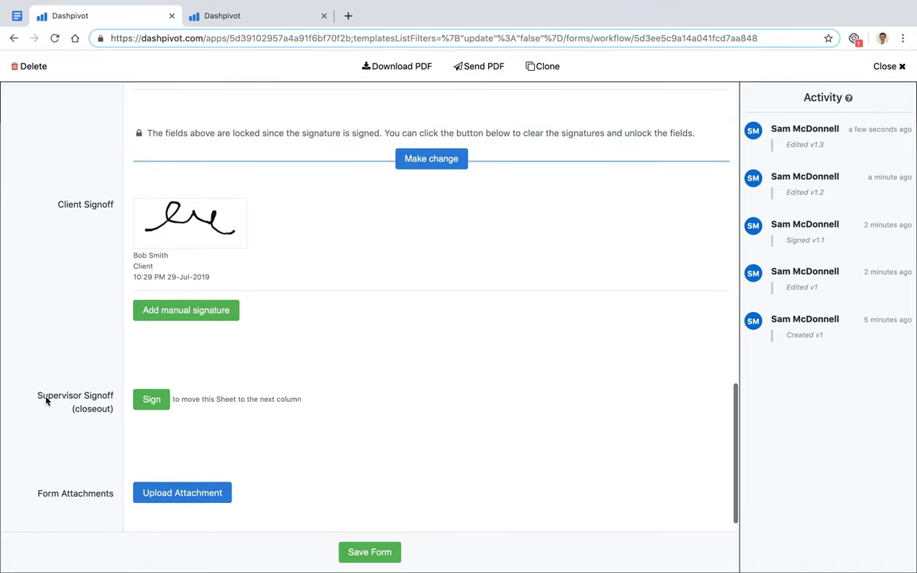
{"action": "left_click", "coordinate": [153, 401]}
{"action": "left_click", "coordinate": [416, 385]}
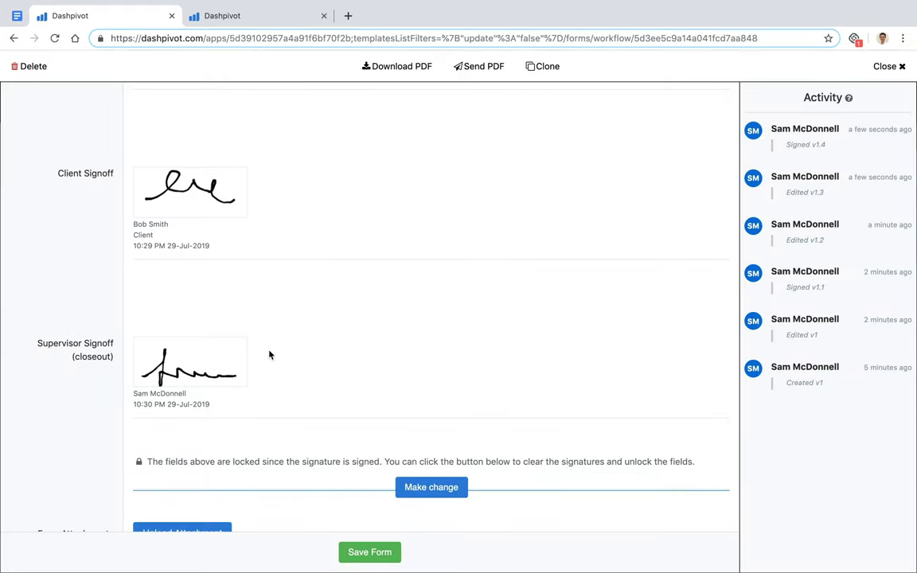
{"action": "scroll", "coordinate": [301, 438], "scroll_direction": "down", "scroll_amount": 1}
{"action": "left_click", "coordinate": [355, 552]}
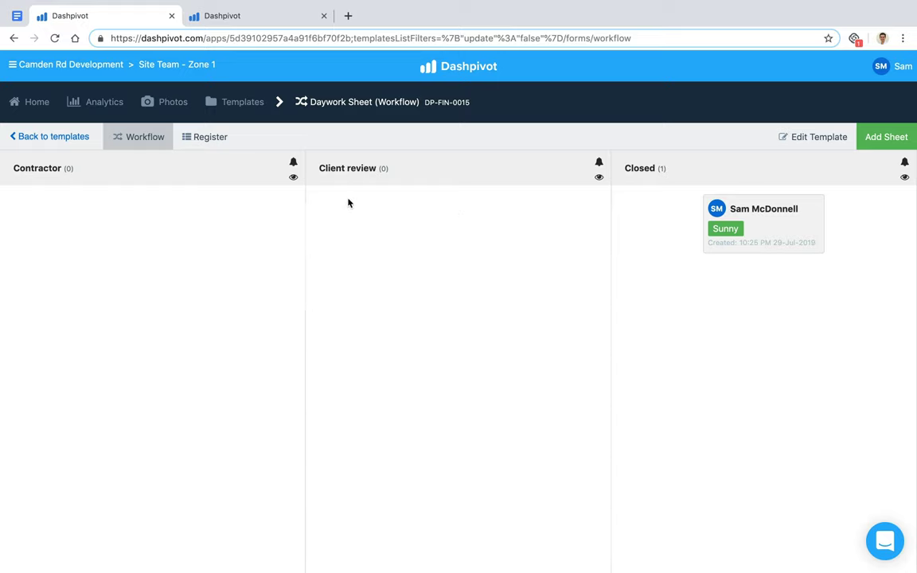
Step: Look through the people available as email notification recipients for the Client review column without choosing one
{"action": "left_click", "coordinate": [601, 179]}
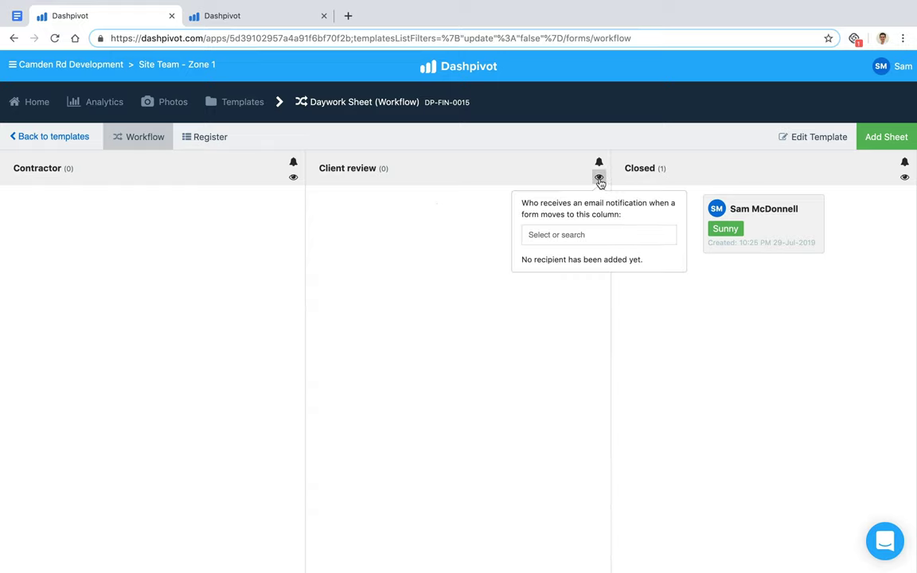
{"action": "left_click", "coordinate": [559, 241]}
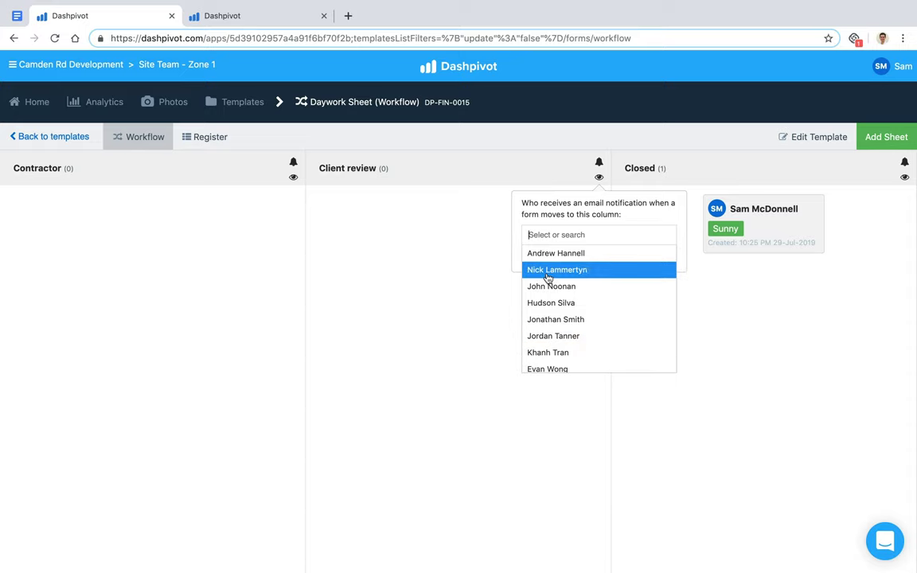
{"action": "left_click", "coordinate": [488, 245]}
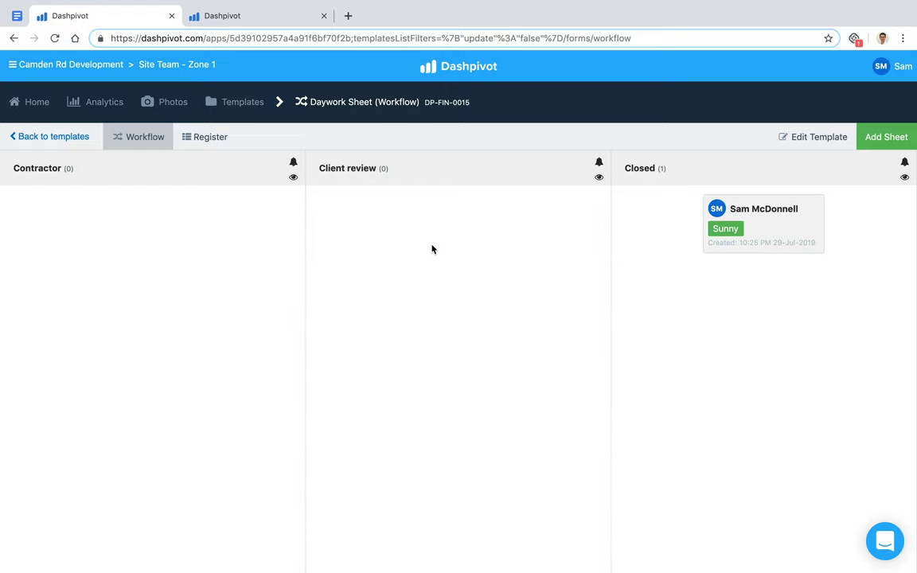
Step: Find a person by first name and add them as an email notification recipient for the Closed column
{"action": "left_click", "coordinate": [905, 176]}
{"action": "left_click", "coordinate": [838, 182]}
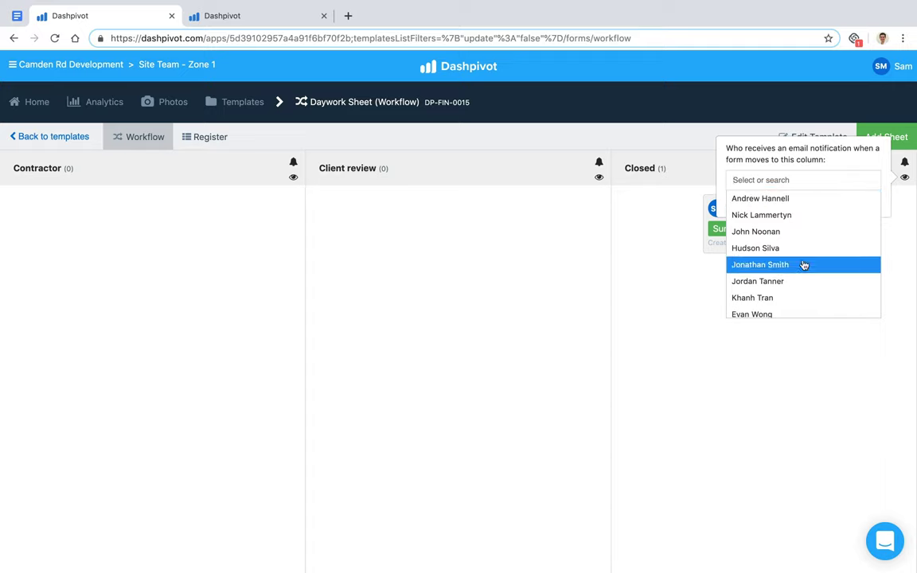
{"action": "type", "text": "hudson"}
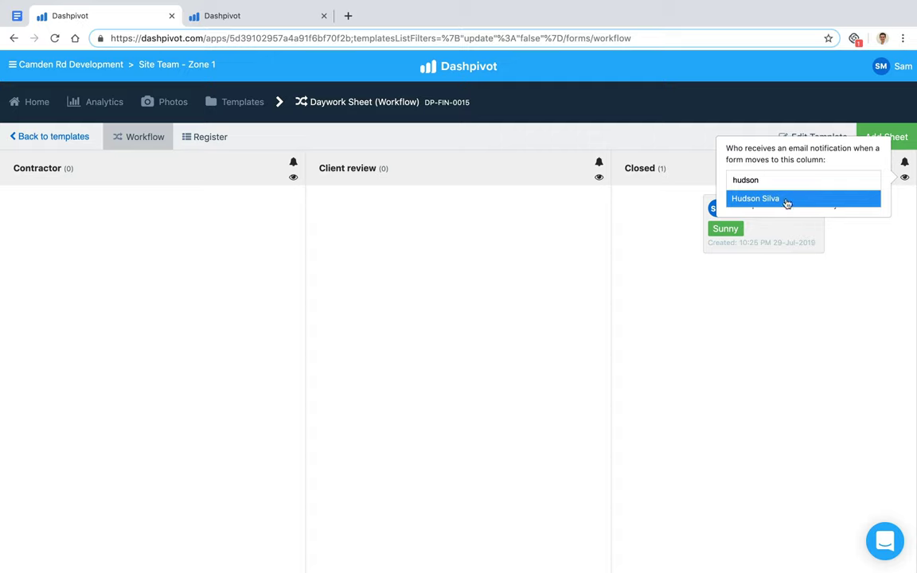
{"action": "left_click", "coordinate": [787, 201]}
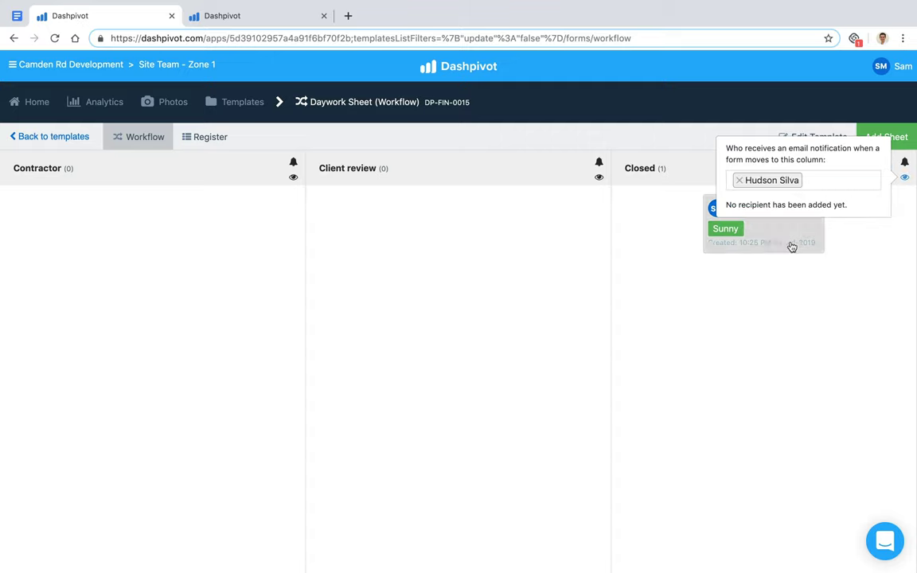
{"action": "left_click", "coordinate": [807, 285]}
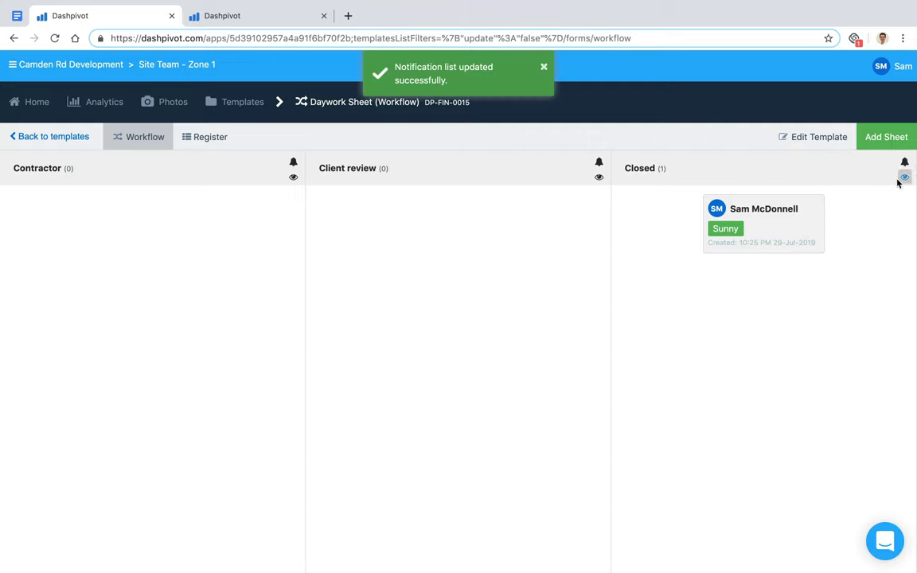
Step: Check who receives email notifications when a form moves to the Closed column
{"action": "left_click", "coordinate": [904, 179]}
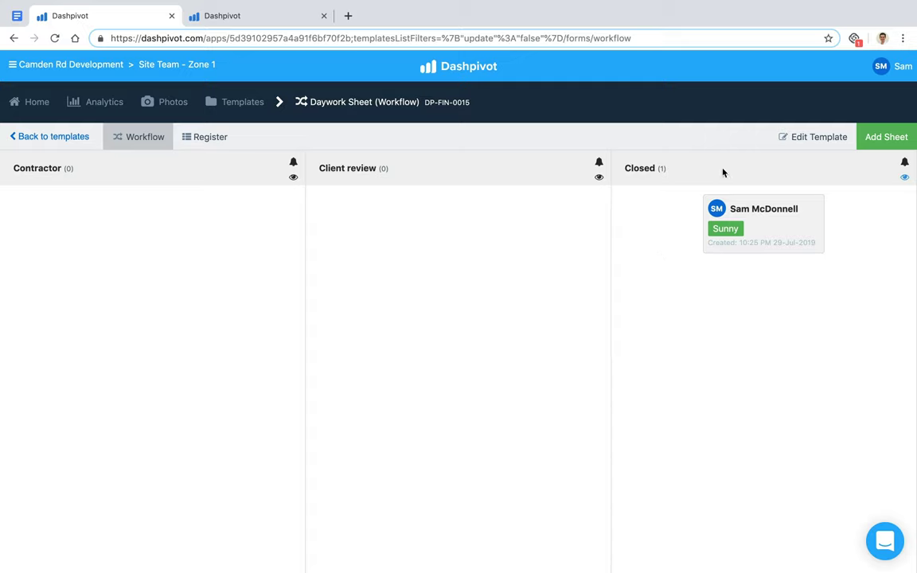
{"action": "left_click", "coordinate": [899, 183]}
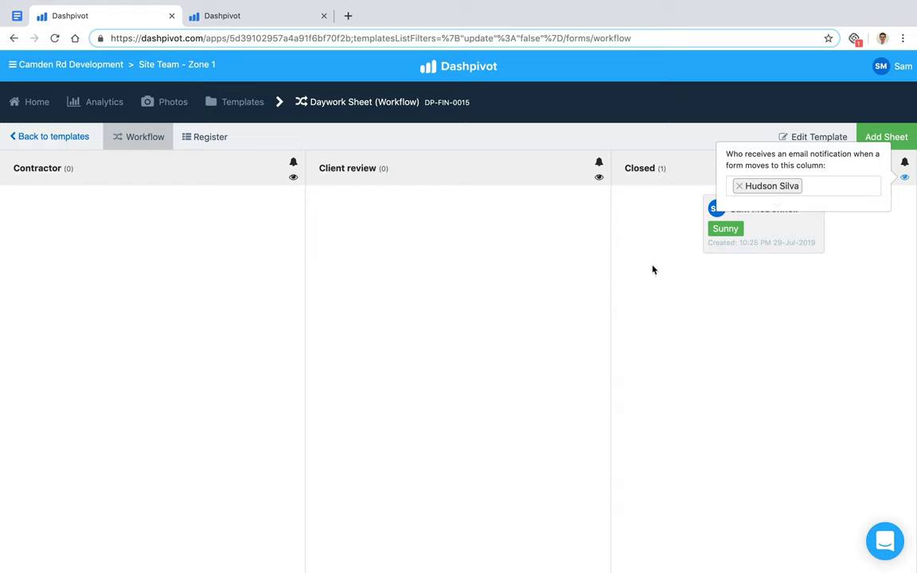
{"action": "left_click", "coordinate": [719, 282]}
Step: Open the sheet in the Closed column, look over its labour, plant and materials summaries, and clone it
{"action": "left_click", "coordinate": [773, 228]}
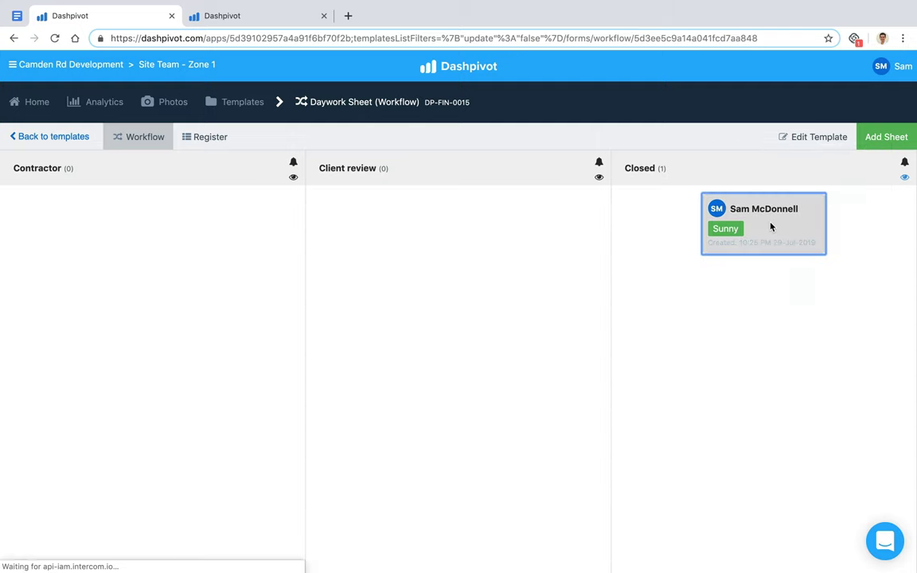
{"action": "scroll", "coordinate": [217, 354], "scroll_direction": "down", "scroll_amount": 2}
{"action": "scroll", "coordinate": [216, 353], "scroll_direction": "down", "scroll_amount": 3}
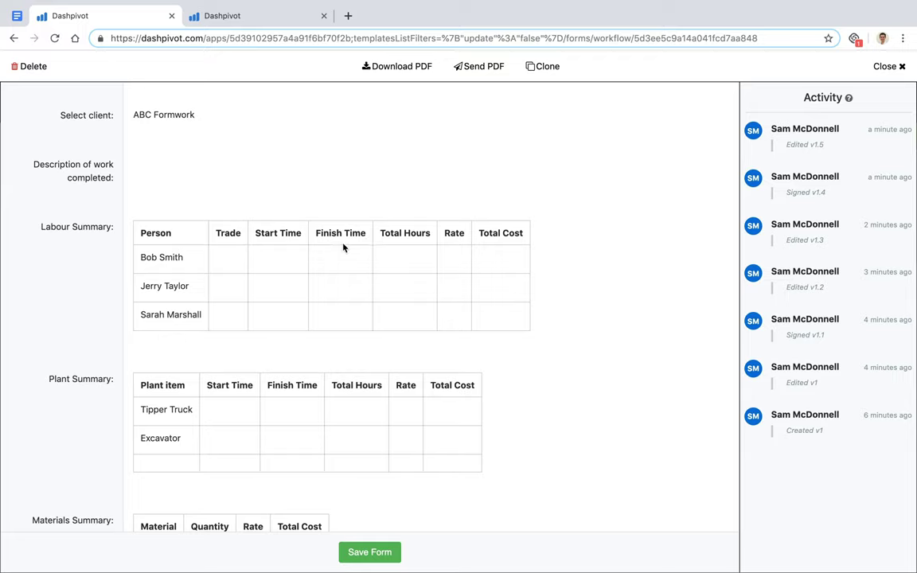
{"action": "scroll", "coordinate": [297, 315], "scroll_direction": "down", "scroll_amount": 1}
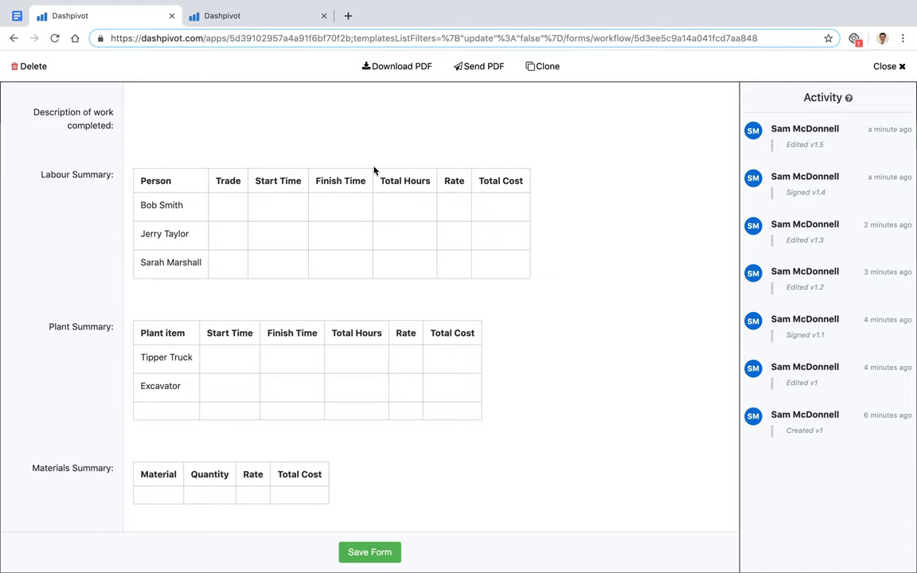
{"action": "left_click", "coordinate": [538, 74]}
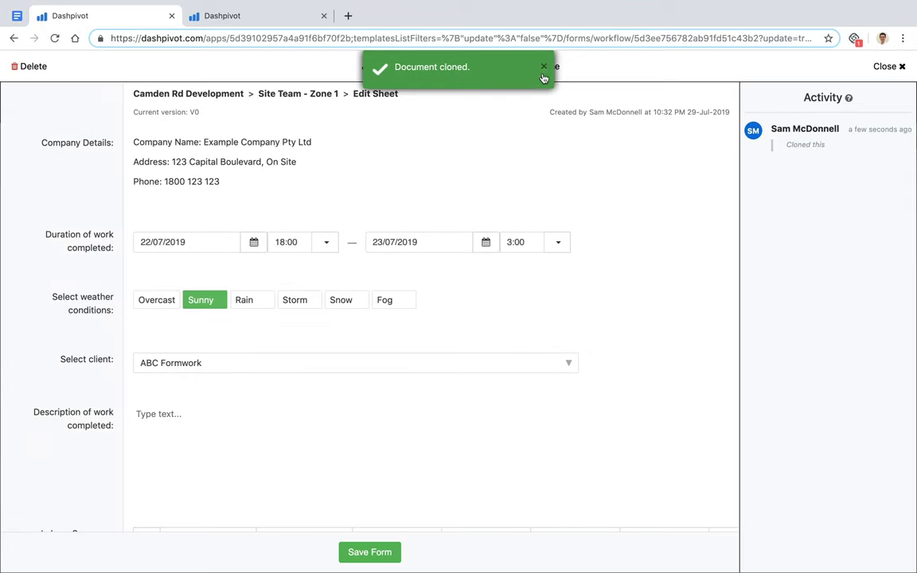
Step: Check the cloned sheet's carried-over details down to the signoff fields and save it unsigned
{"action": "scroll", "coordinate": [127, 246], "scroll_direction": "down", "scroll_amount": 2}
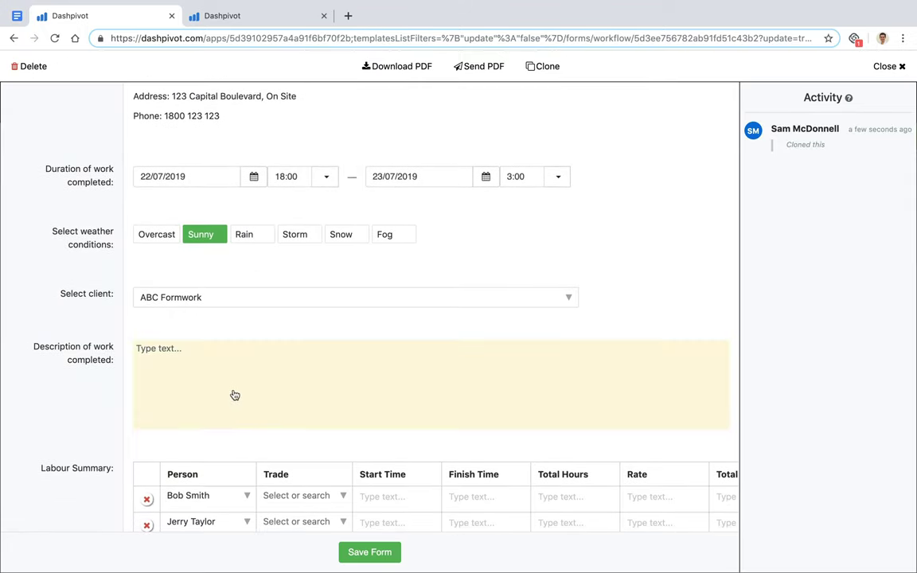
{"action": "scroll", "coordinate": [237, 463], "scroll_direction": "down", "scroll_amount": 4}
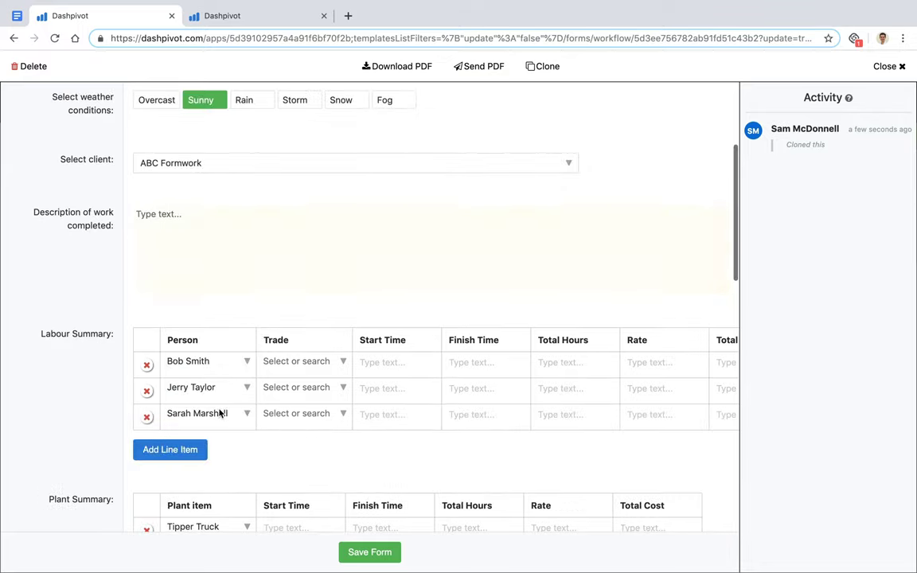
{"action": "scroll", "coordinate": [235, 442], "scroll_direction": "down", "scroll_amount": 10}
{"action": "scroll", "coordinate": [234, 439], "scroll_direction": "down", "scroll_amount": 10}
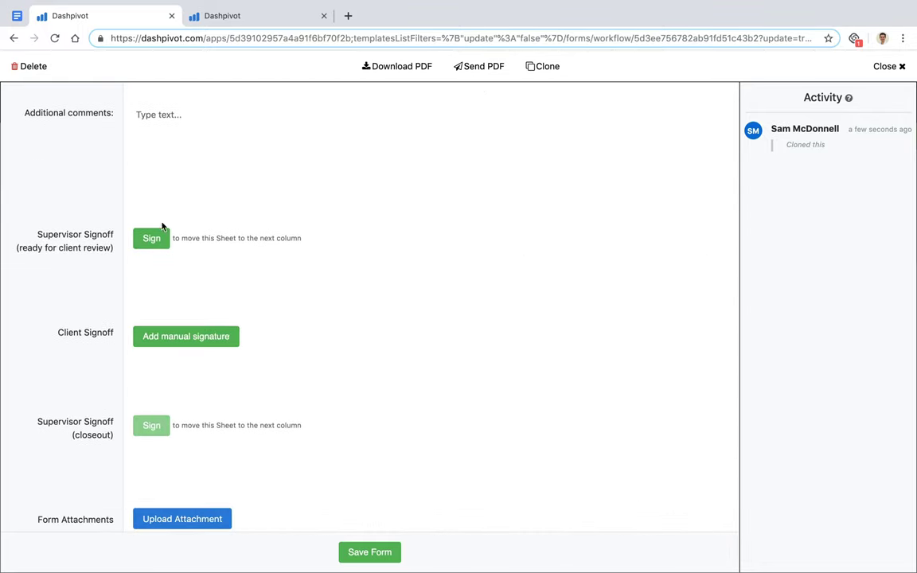
{"action": "left_click", "coordinate": [381, 555]}
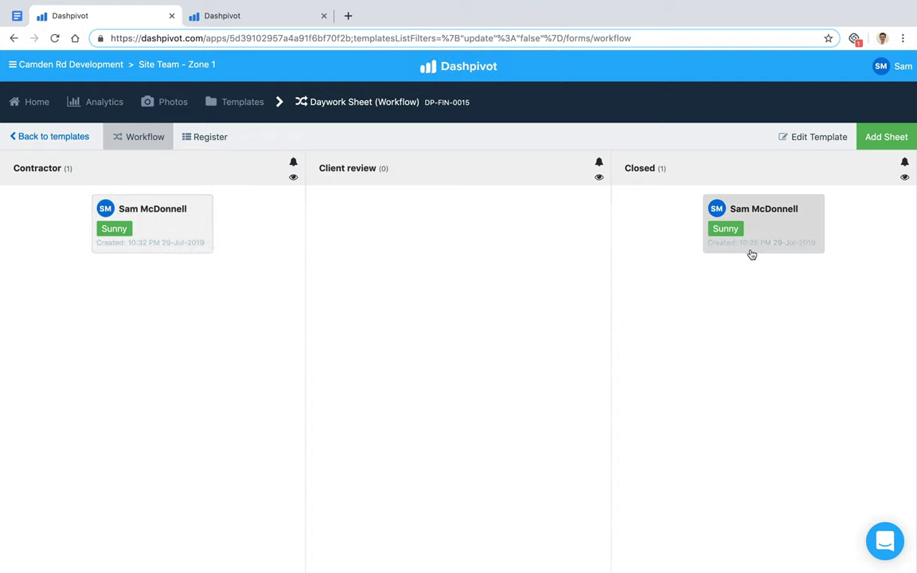
Step: Reopen the cloned sheet from the Contractor column, review its fields through the supervisor and client signoffs, and close it without changes
{"action": "left_click", "coordinate": [165, 228]}
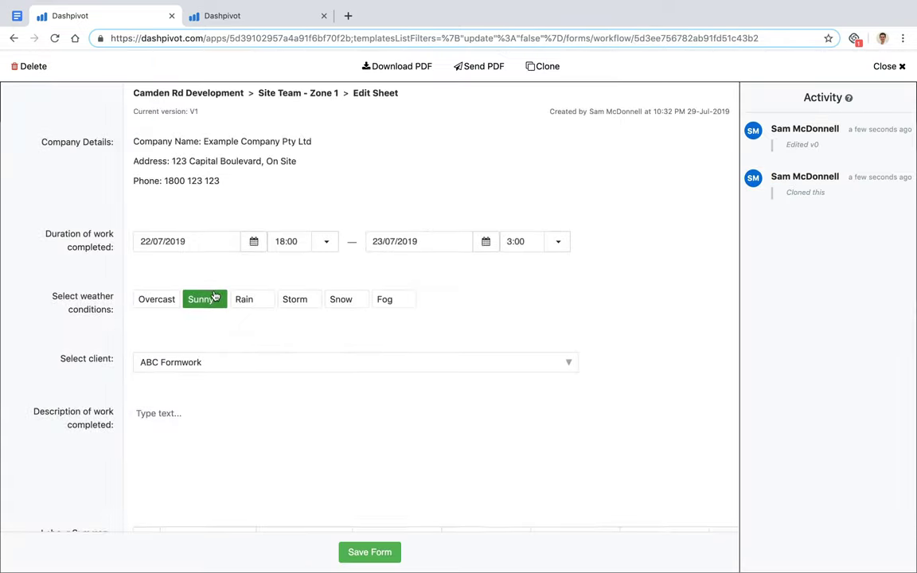
{"action": "scroll", "coordinate": [213, 296], "scroll_direction": "down", "scroll_amount": 3}
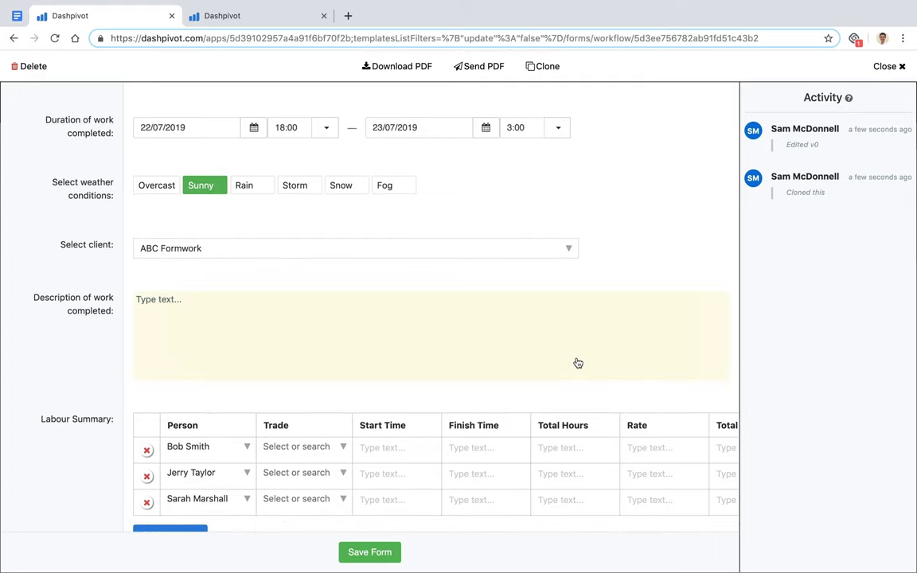
{"action": "left_click", "coordinate": [886, 67]}
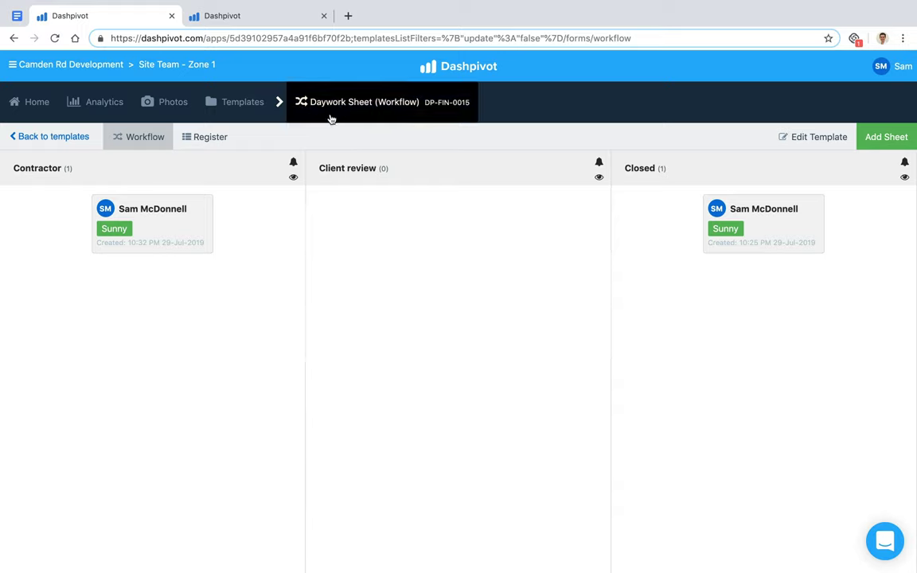
{"action": "double_click", "coordinate": [397, 144]}
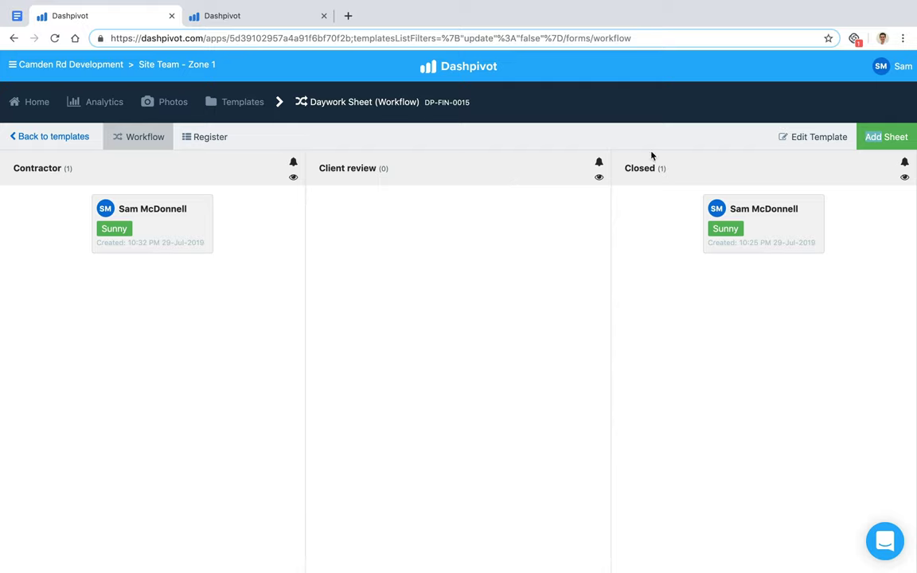
{"action": "left_click", "coordinate": [203, 217]}
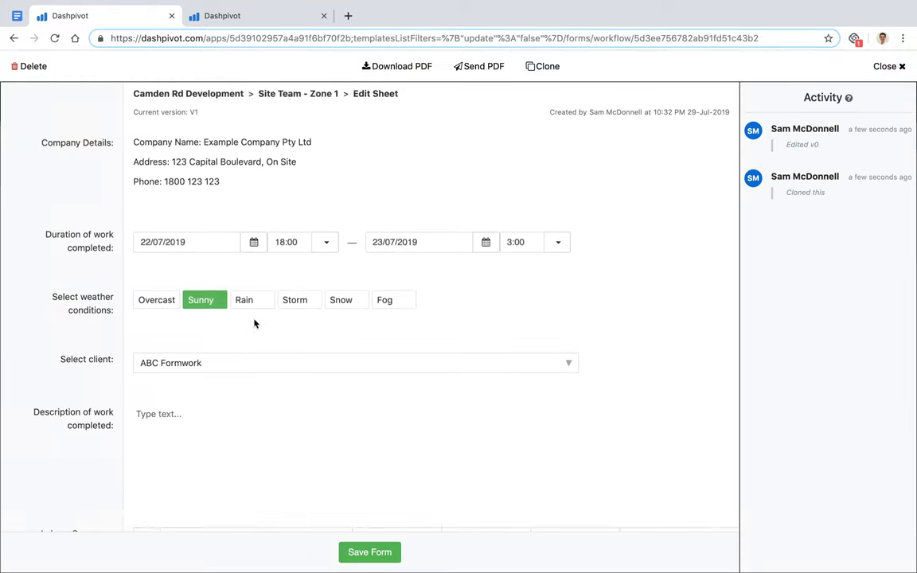
{"action": "scroll", "coordinate": [255, 322], "scroll_direction": "down", "scroll_amount": 5}
{"action": "scroll", "coordinate": [254, 323], "scroll_direction": "down", "scroll_amount": 6}
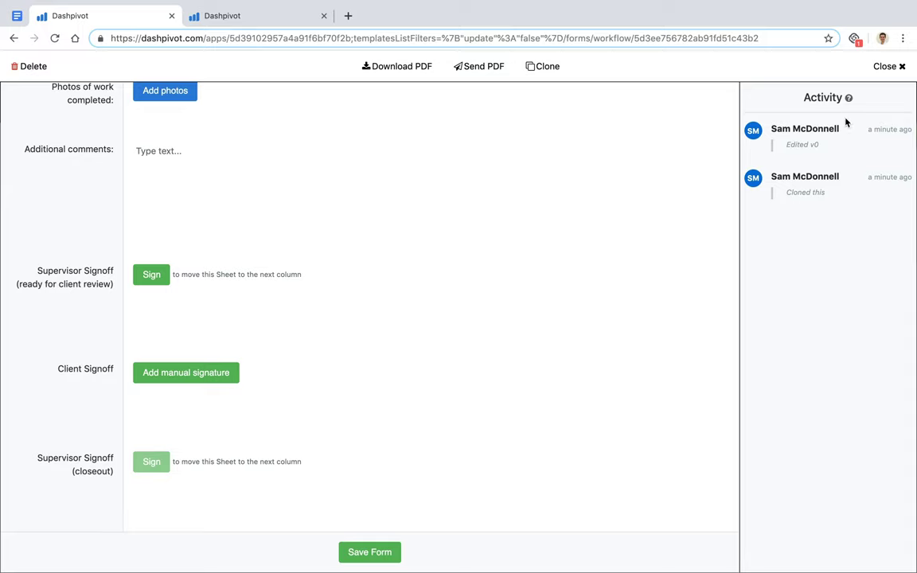
{"action": "left_click", "coordinate": [886, 67]}
Step: Check the people who can be chosen as email notification recipients for the Client review column, leaving the recipients unset
{"action": "left_click", "coordinate": [599, 177]}
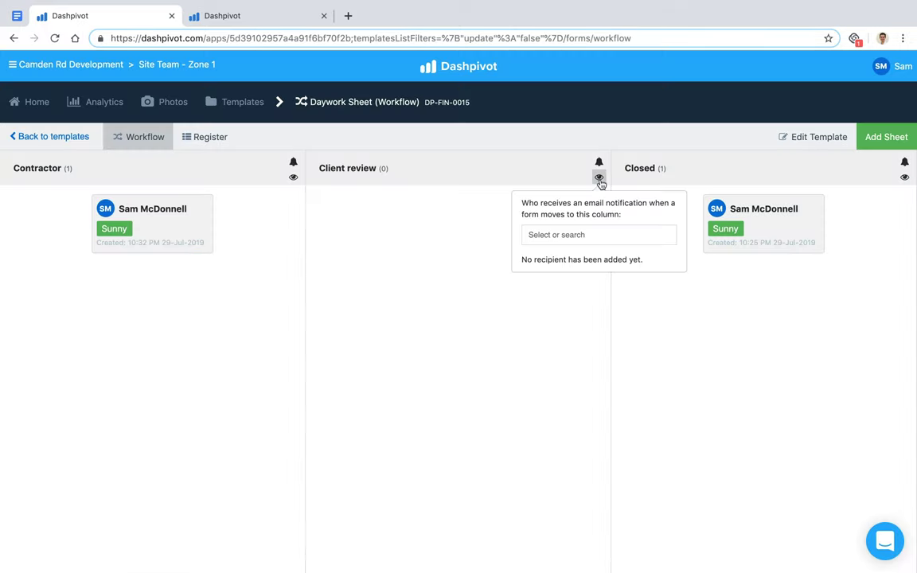
{"action": "left_click", "coordinate": [570, 236]}
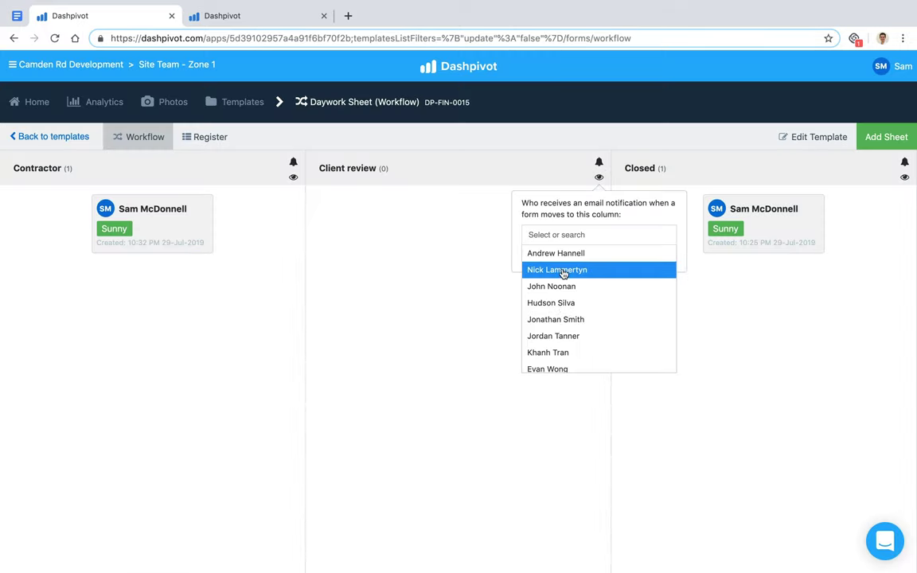
{"action": "left_click", "coordinate": [467, 269]}
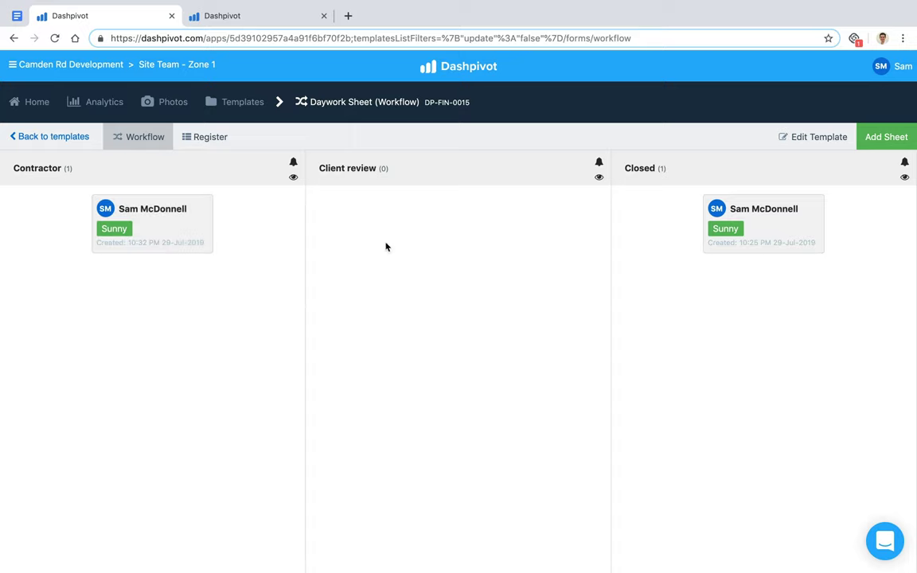
{"action": "left_click", "coordinate": [599, 176]}
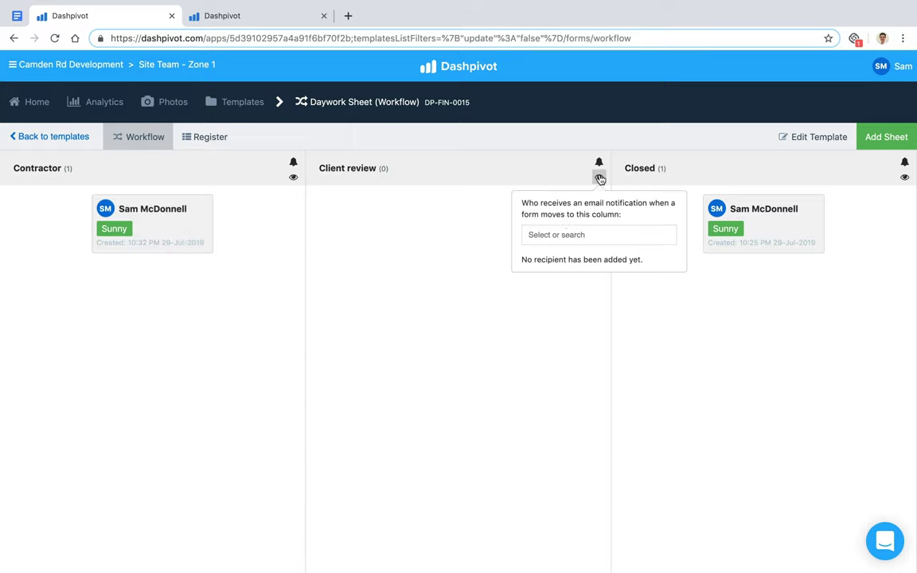
{"action": "left_click", "coordinate": [567, 233]}
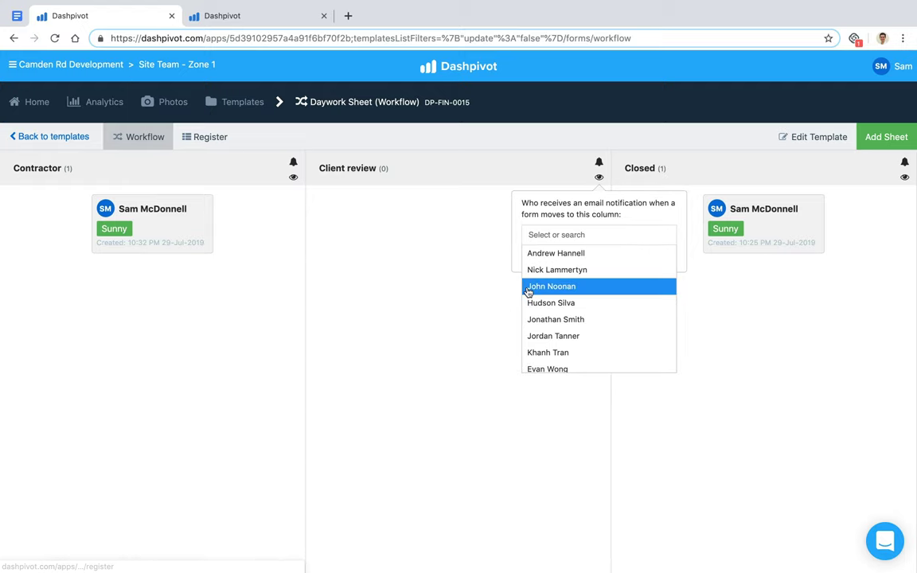
{"action": "left_click", "coordinate": [460, 278]}
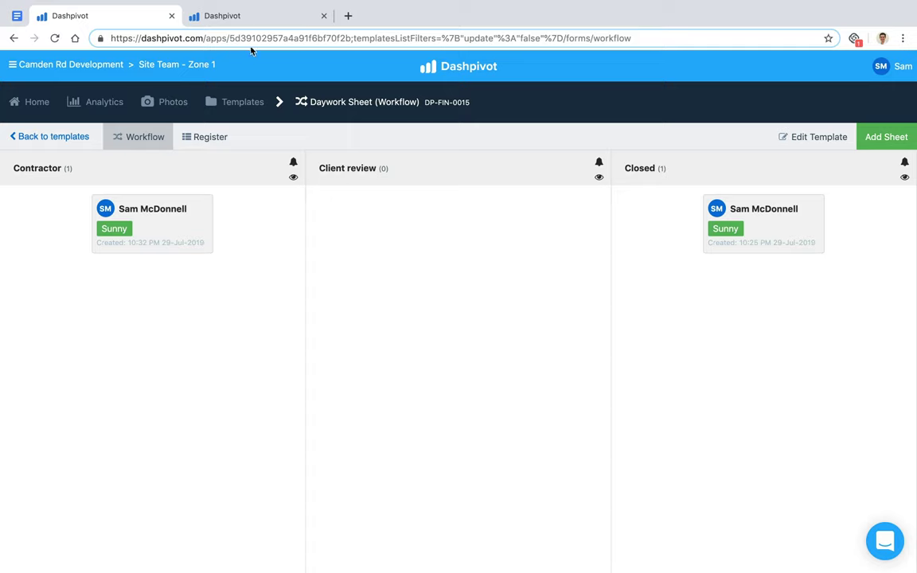
Step: Switch to the Site Team - Zone 2 daywork sheets and show them in the register view
{"action": "left_click", "coordinate": [213, 17]}
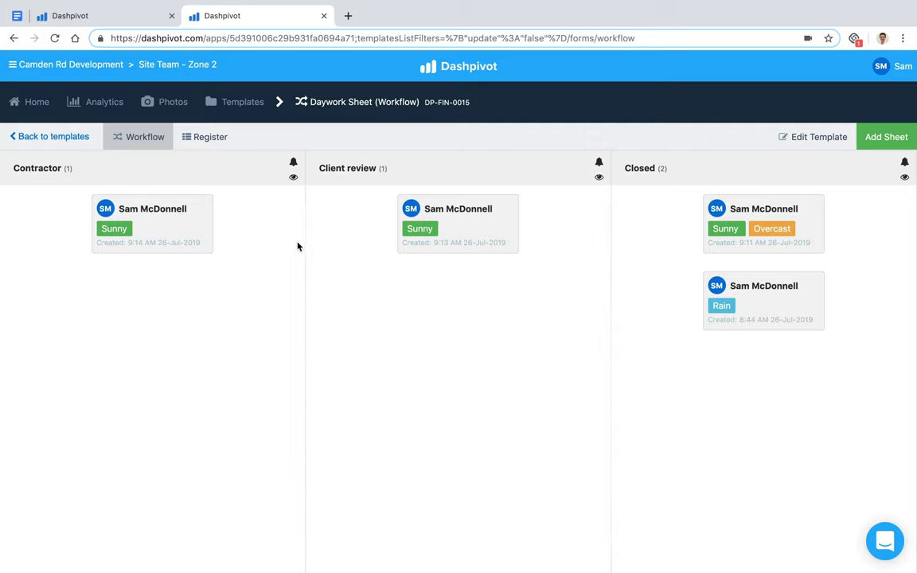
{"action": "left_click", "coordinate": [205, 140]}
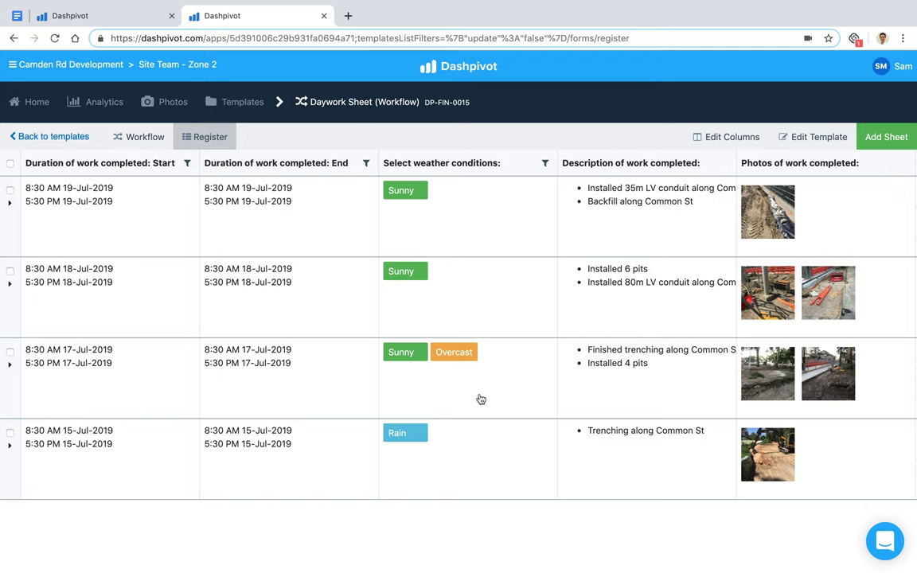
Step: Examine the register's columns for weather, work descriptions, photos, people, trades, hours, rates and total costs, ending back at the work duration dates
{"action": "scroll", "coordinate": [649, 350], "scroll_direction": "right", "scroll_amount": 5}
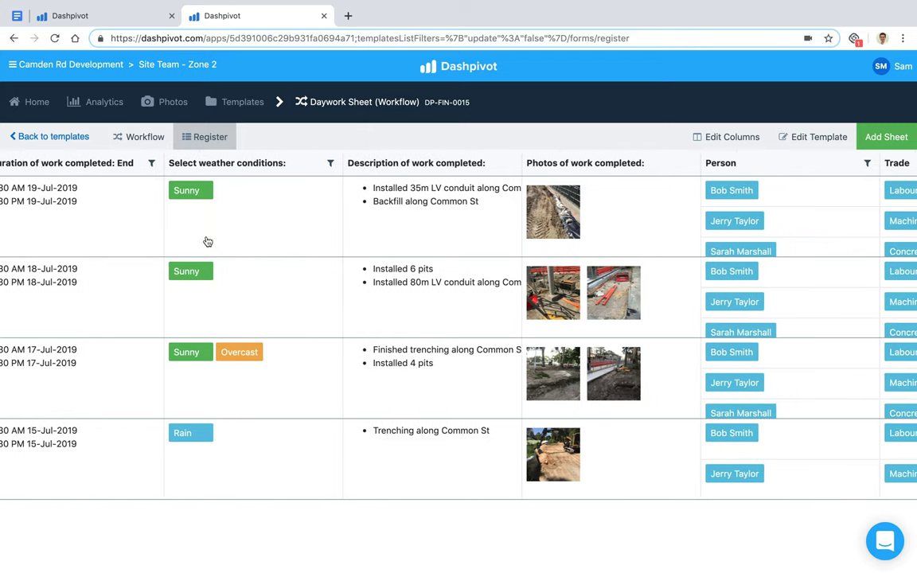
{"action": "scroll", "coordinate": [270, 191], "scroll_direction": "right", "scroll_amount": 1}
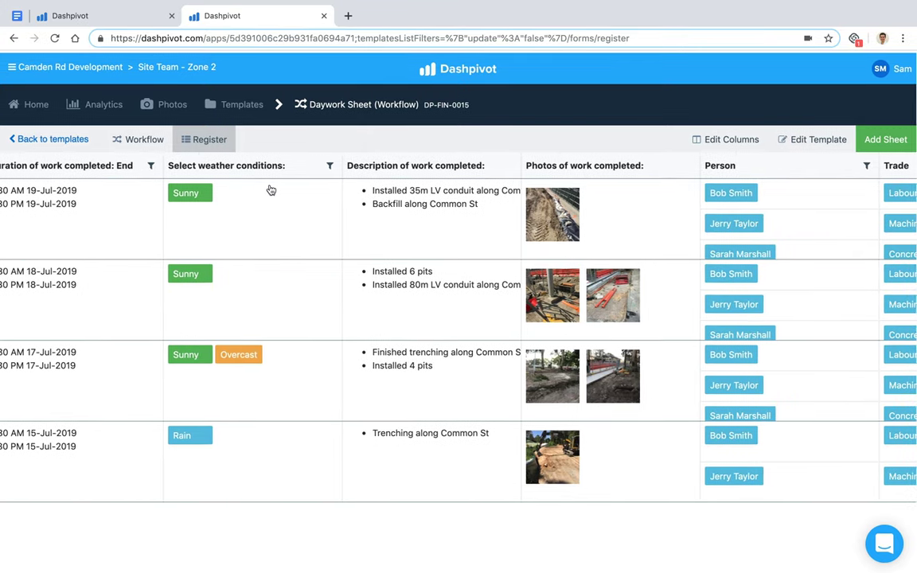
{"action": "scroll", "coordinate": [270, 190], "scroll_direction": "right", "scroll_amount": 4}
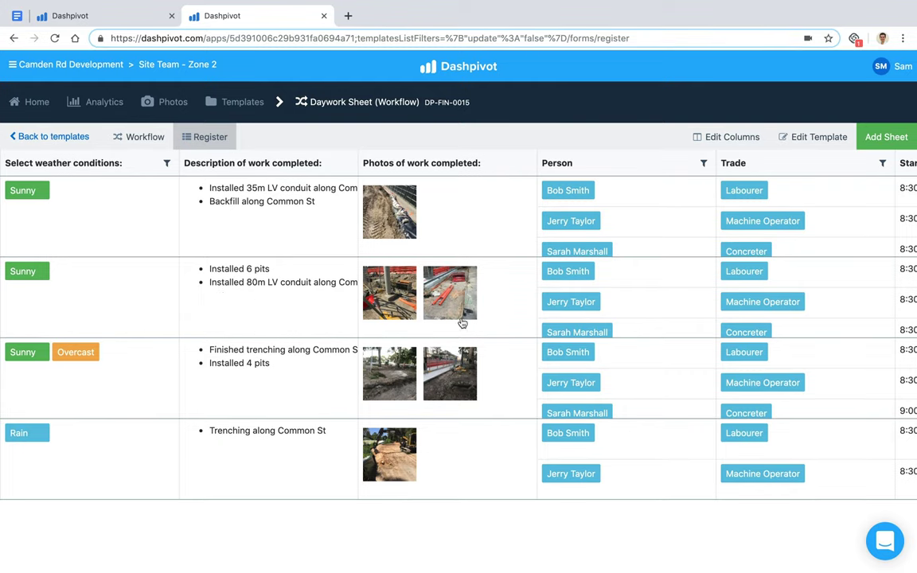
{"action": "scroll", "coordinate": [402, 322], "scroll_direction": "right", "scroll_amount": 10}
{"action": "scroll", "coordinate": [510, 282], "scroll_direction": "right", "scroll_amount": 12}
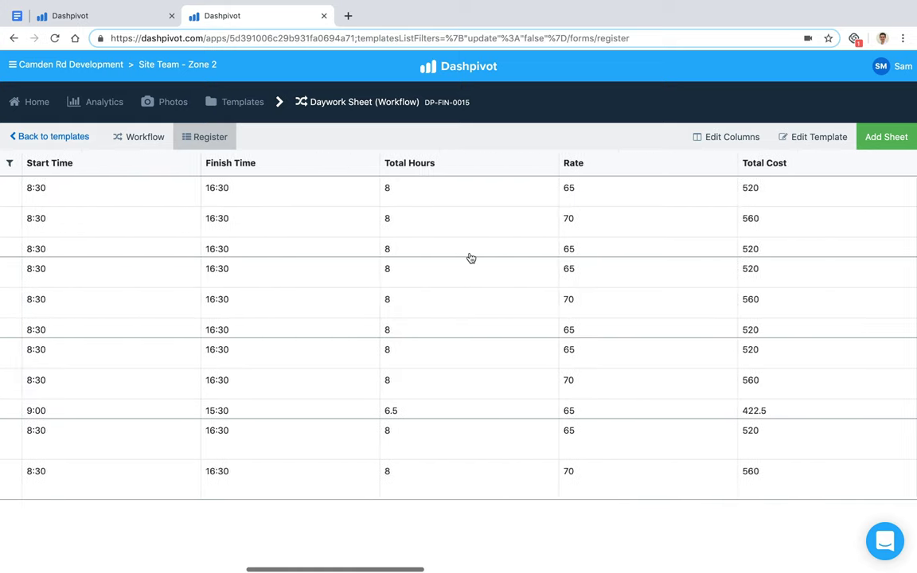
{"action": "scroll", "coordinate": [471, 258], "scroll_direction": "left", "scroll_amount": 10}
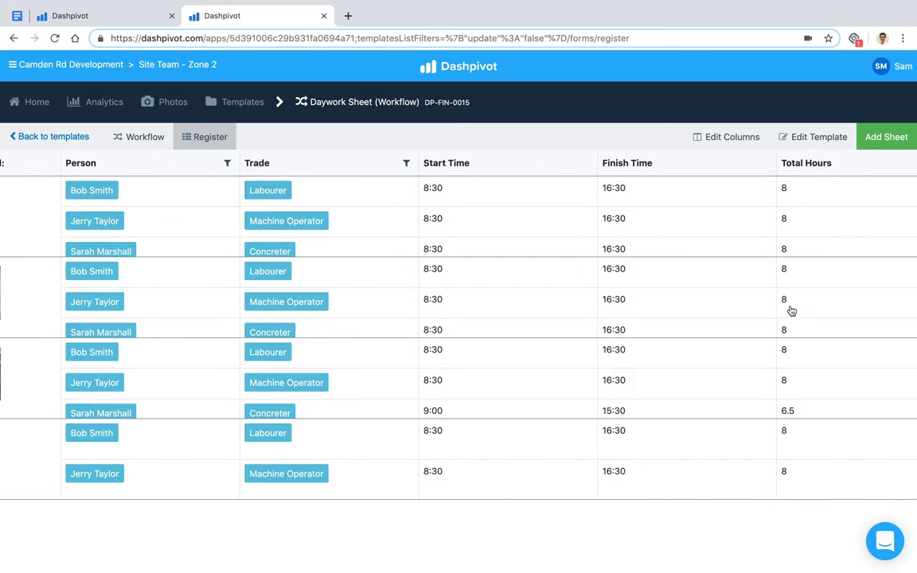
{"action": "scroll", "coordinate": [344, 279], "scroll_direction": "left", "scroll_amount": 11}
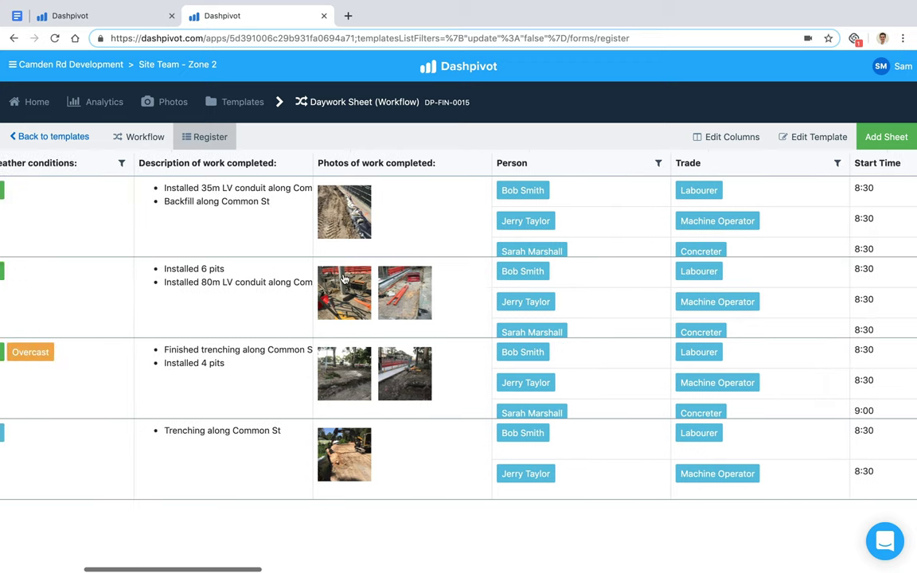
{"action": "scroll", "coordinate": [344, 279], "scroll_direction": "left", "scroll_amount": 2}
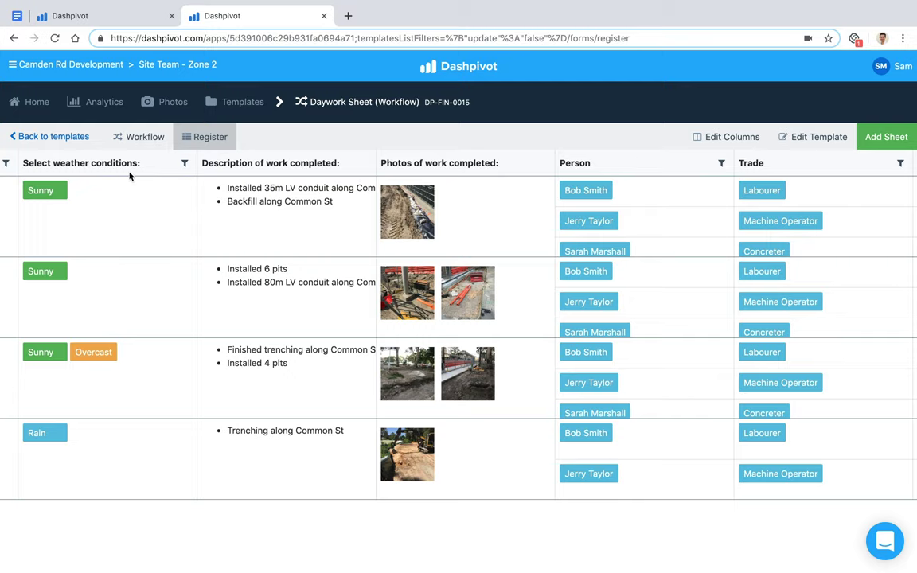
{"action": "scroll", "coordinate": [180, 201], "scroll_direction": "left", "scroll_amount": 5}
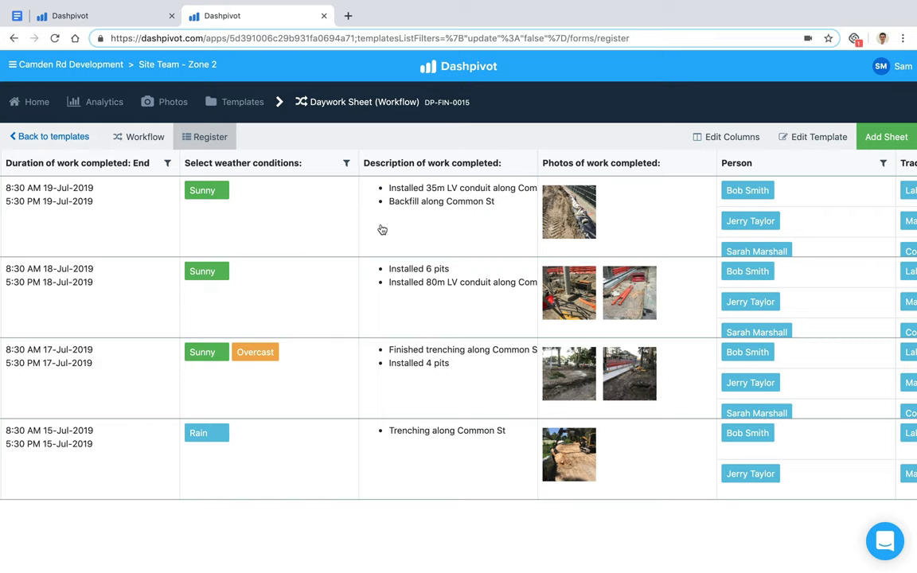
{"action": "scroll", "coordinate": [382, 229], "scroll_direction": "left", "scroll_amount": 5}
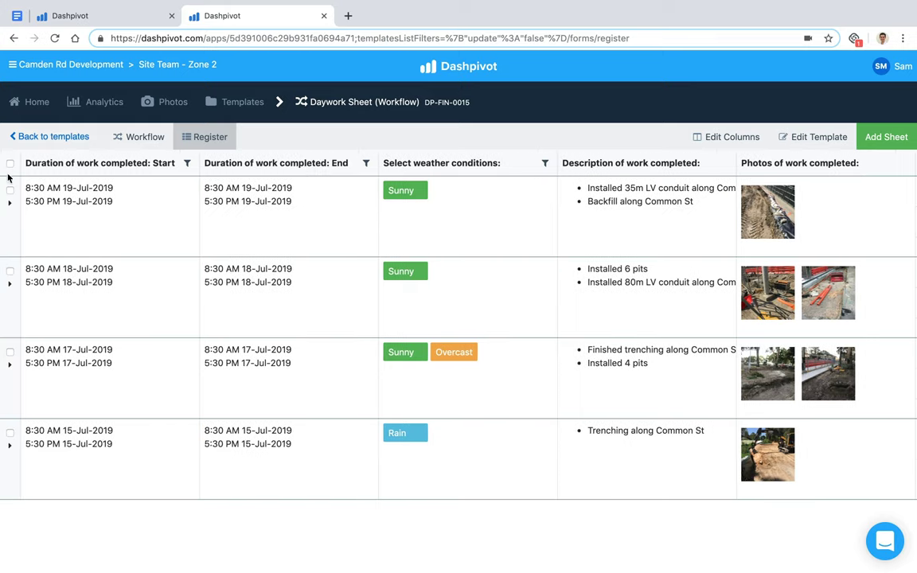
Step: Check the export, download and delete options by selecting the 17-Jul-2019 daywork sheet and the whole register, and clear the selection
{"action": "left_click", "coordinate": [10, 353]}
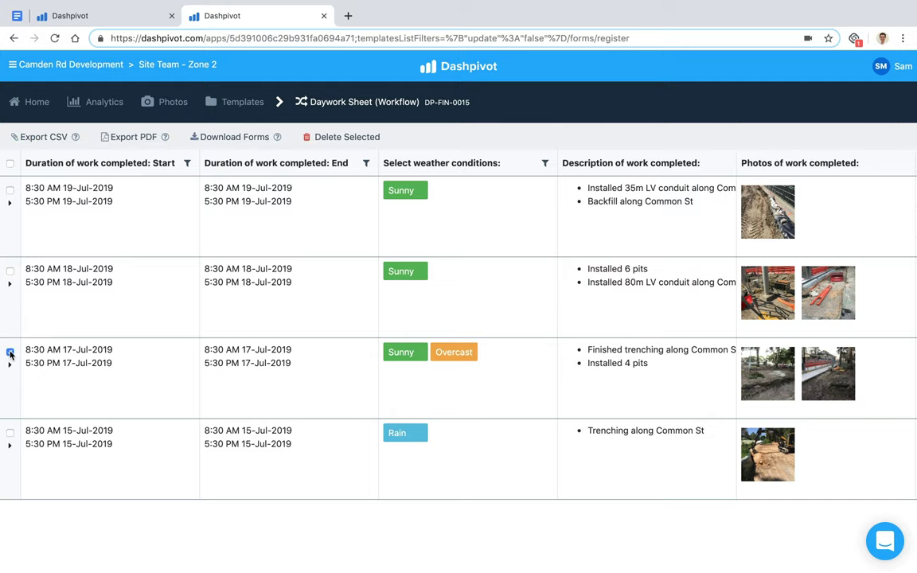
{"action": "left_click", "coordinate": [10, 271]}
{"action": "left_click", "coordinate": [10, 271]}
{"action": "left_click", "coordinate": [10, 352]}
{"action": "left_click", "coordinate": [10, 352]}
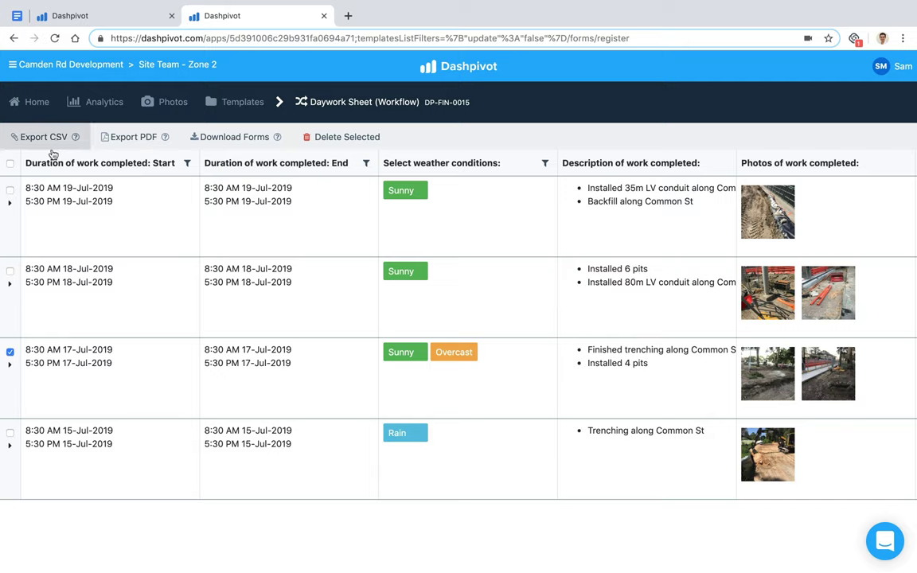
{"action": "left_click", "coordinate": [9, 352]}
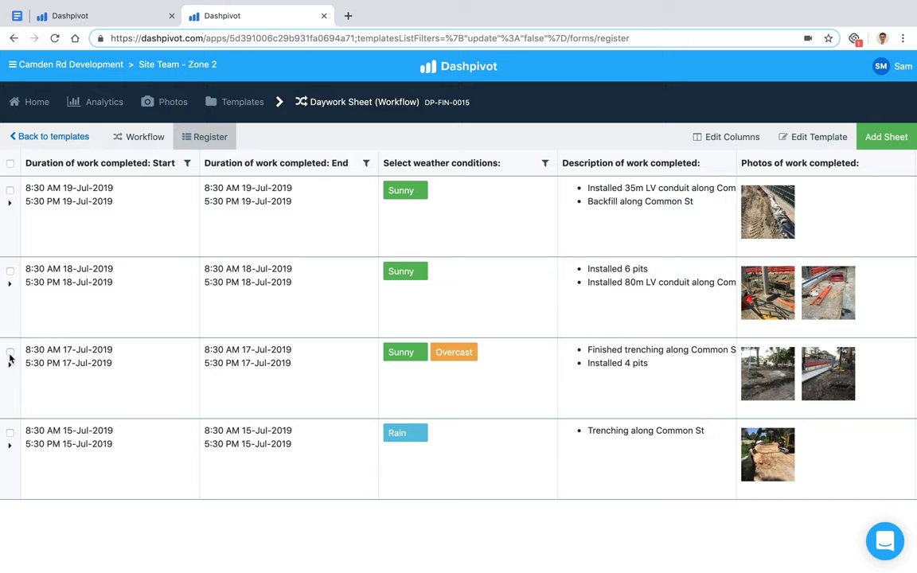
{"action": "left_click", "coordinate": [10, 352]}
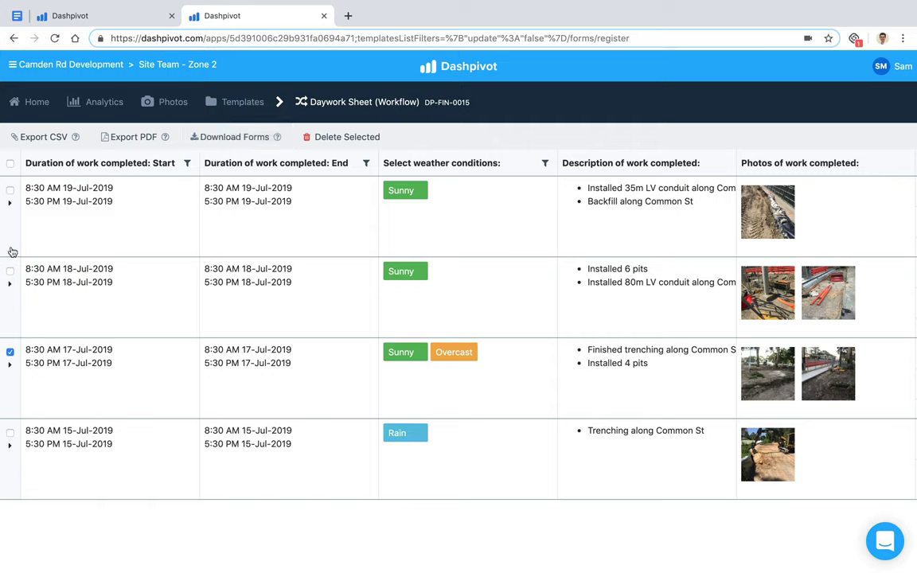
{"action": "left_click", "coordinate": [11, 164]}
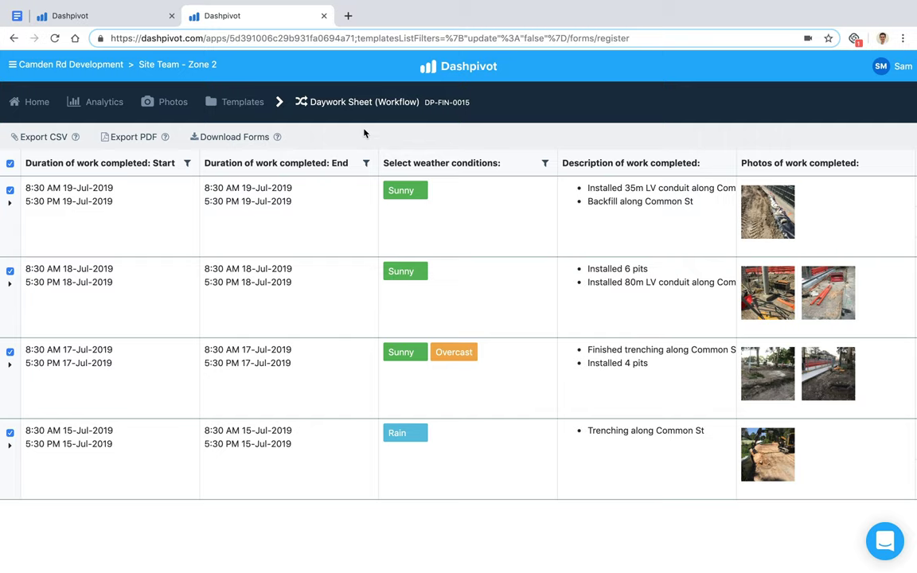
{"action": "left_click", "coordinate": [11, 165]}
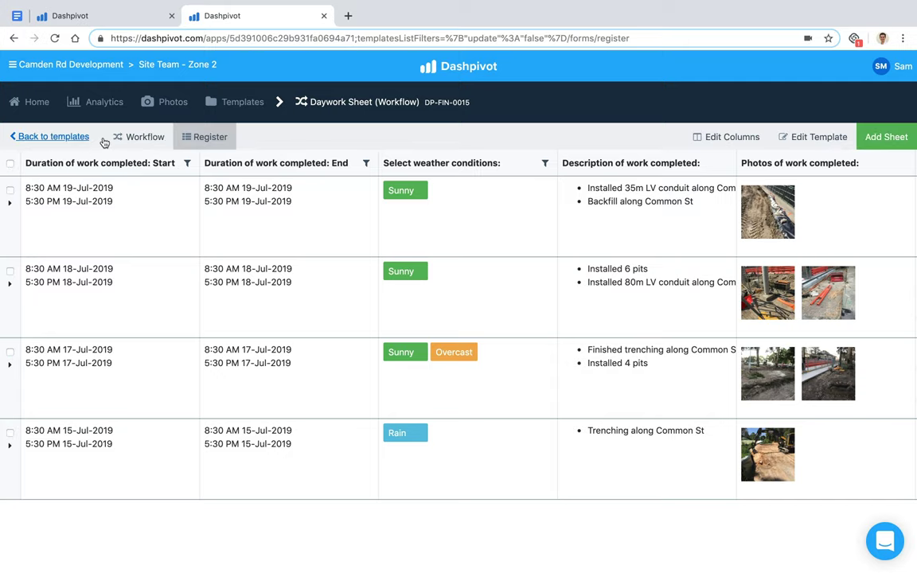
Step: Go back through the workflow view to the team's templates and search the free public Template Library for "daywork sheet", without adding a template
{"action": "left_click", "coordinate": [137, 136]}
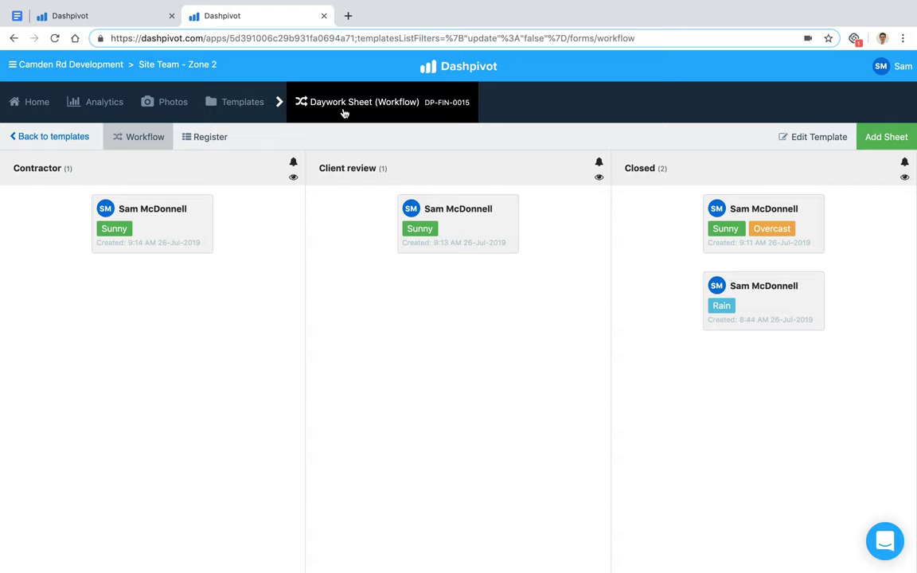
{"action": "left_click", "coordinate": [234, 110]}
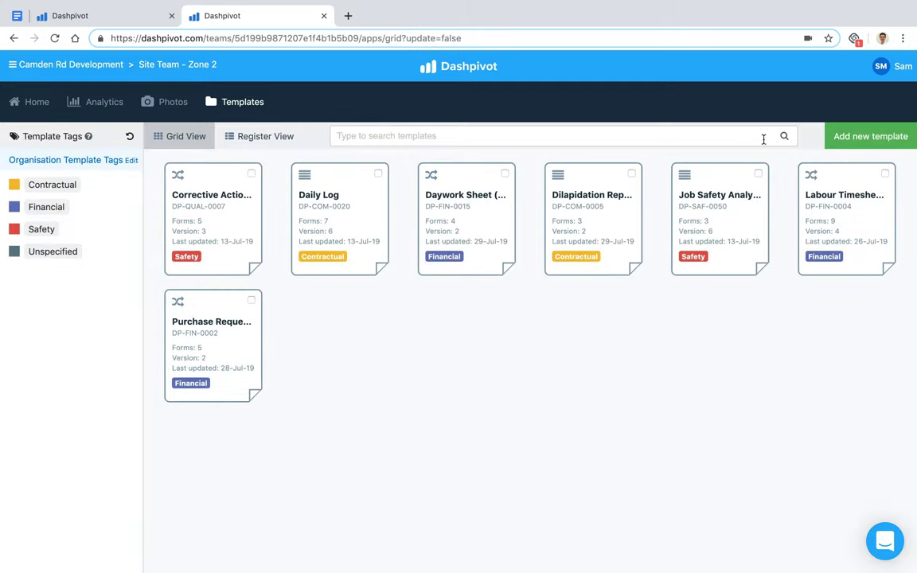
{"action": "left_click", "coordinate": [863, 137]}
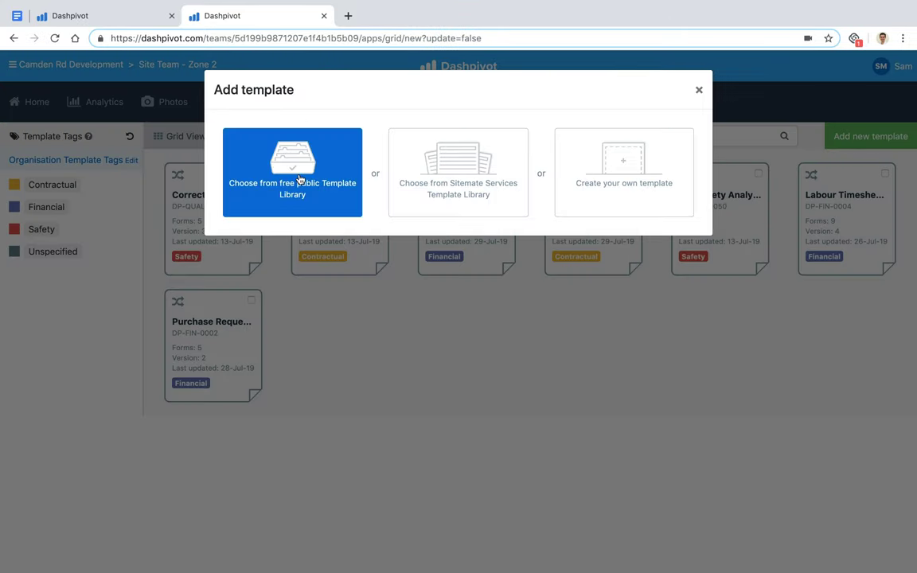
{"action": "left_click", "coordinate": [321, 198]}
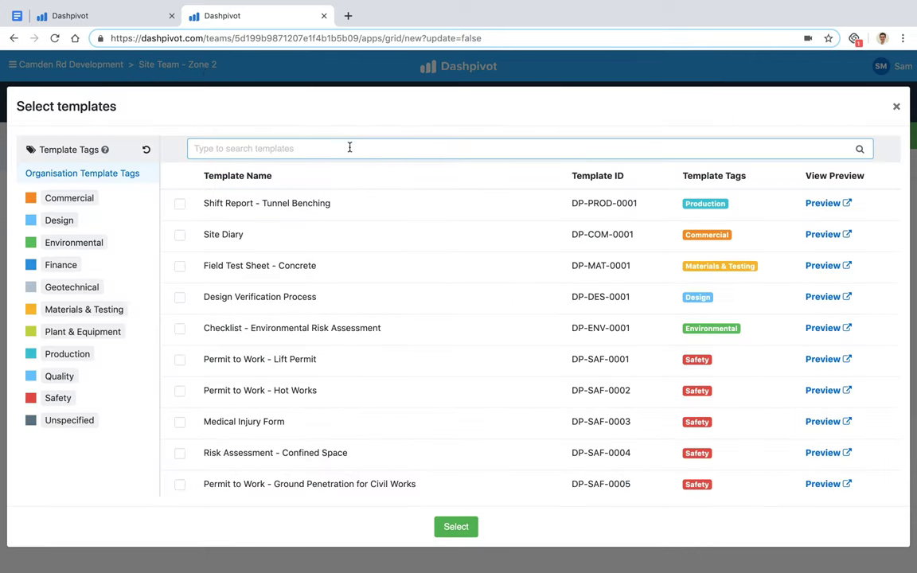
{"action": "type", "text": "daywork sheet"}
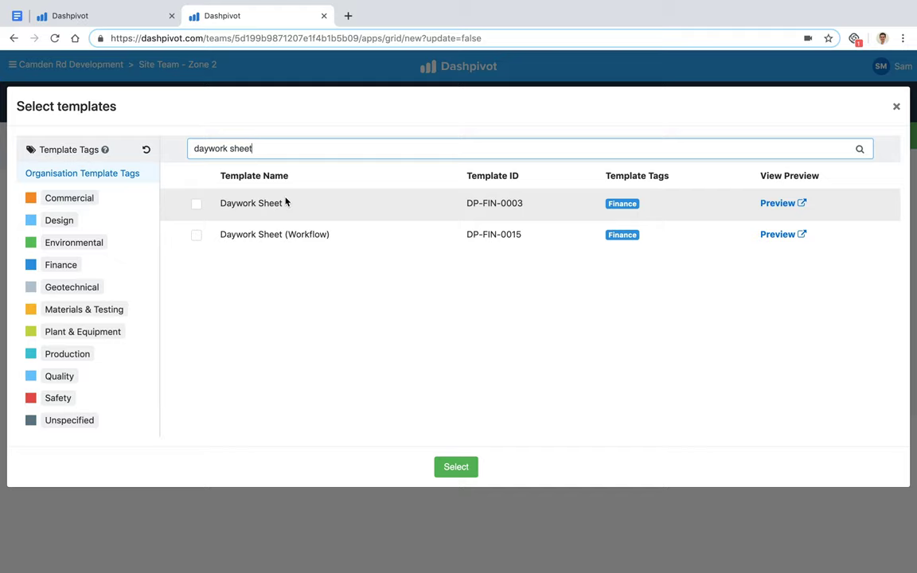
{"action": "left_click", "coordinate": [896, 107]}
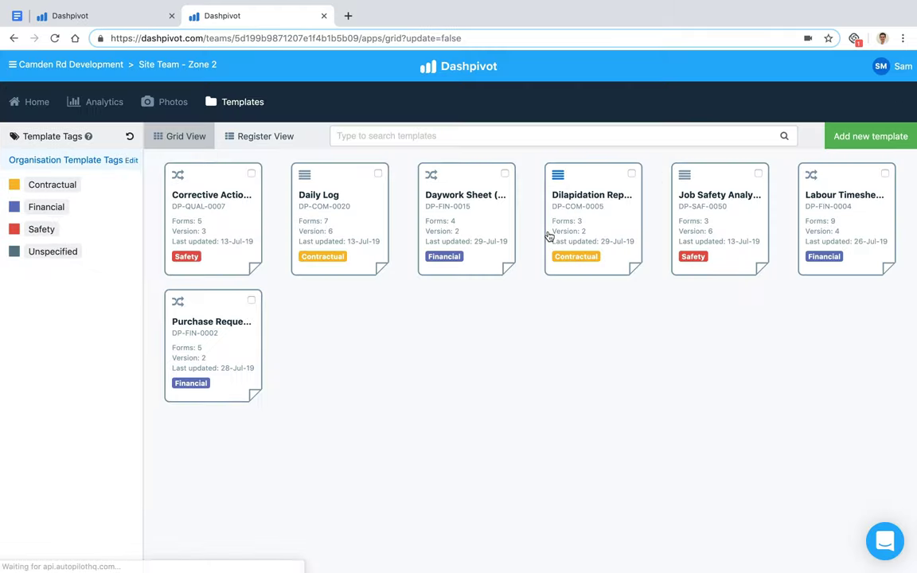
Step: Search the support messenger's help articles for "workflow" and open the Forms, Registers and Workflows article
{"action": "left_click", "coordinate": [887, 544]}
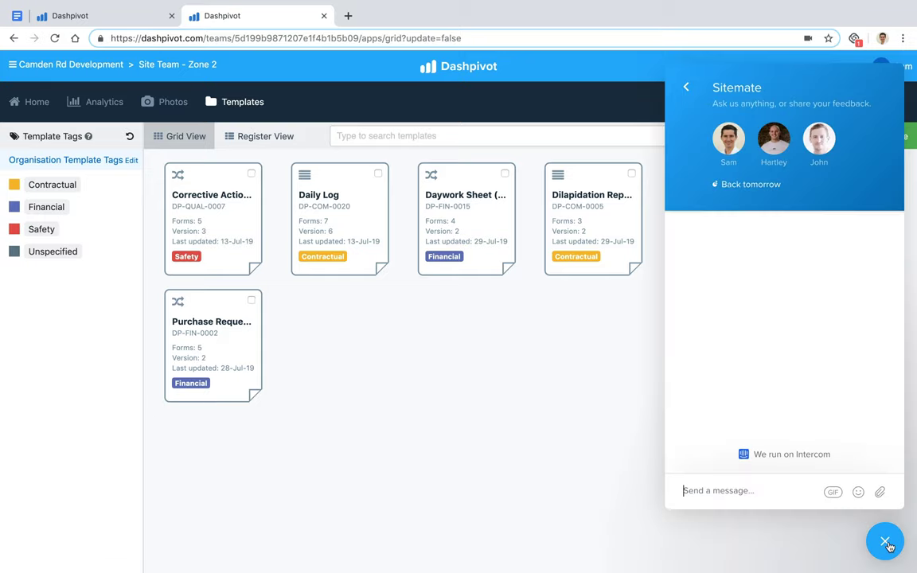
{"action": "left_click", "coordinate": [688, 88]}
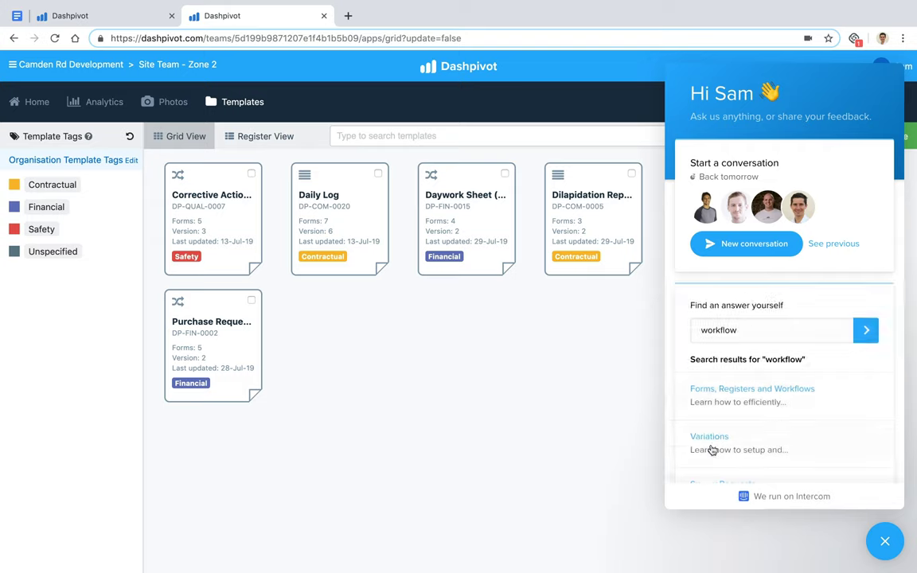
{"action": "scroll", "coordinate": [716, 438], "scroll_direction": "down", "scroll_amount": 1}
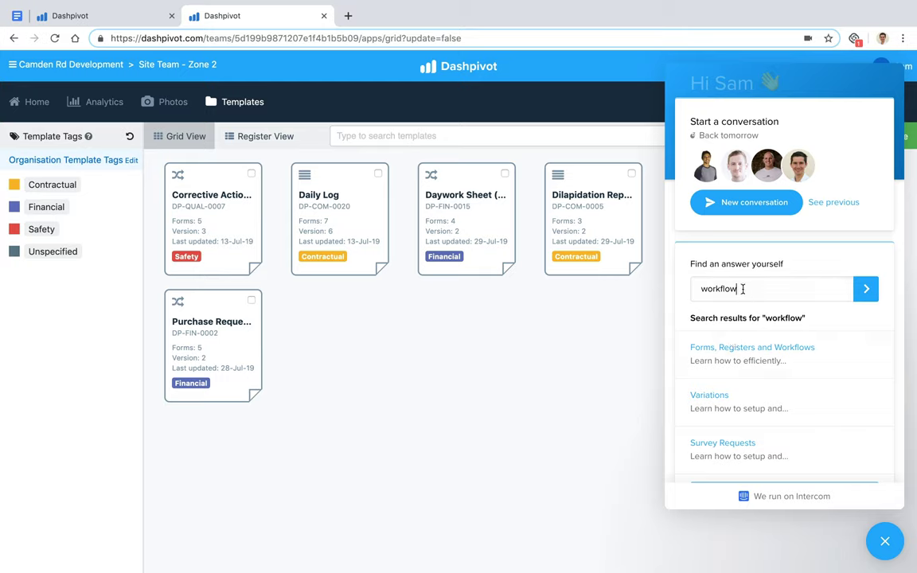
{"action": "key", "text": "Return"}
{"action": "left_click", "coordinate": [740, 361]}
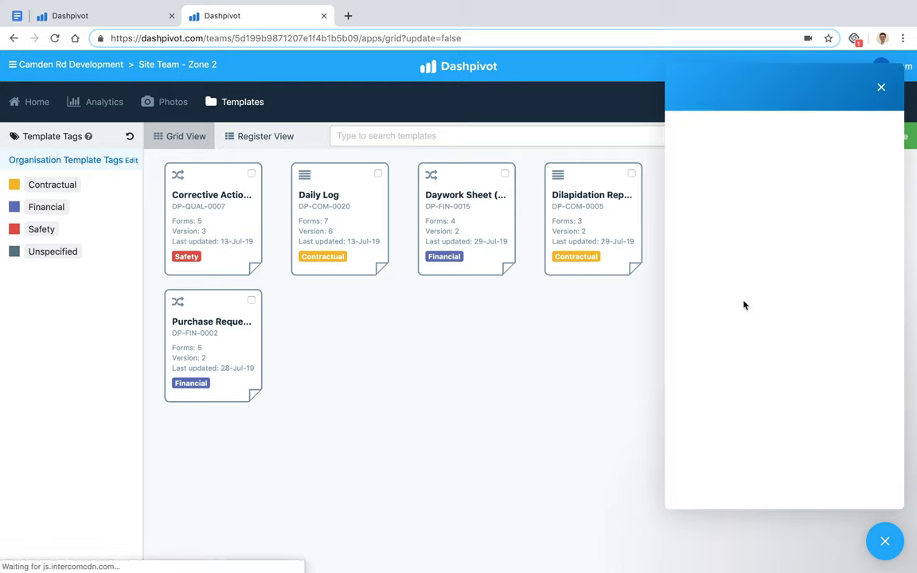
Step: Examine the help article's sections on forms and registers and on setting up workflows, and close the article
{"action": "scroll", "coordinate": [749, 231], "scroll_direction": "down", "scroll_amount": 1}
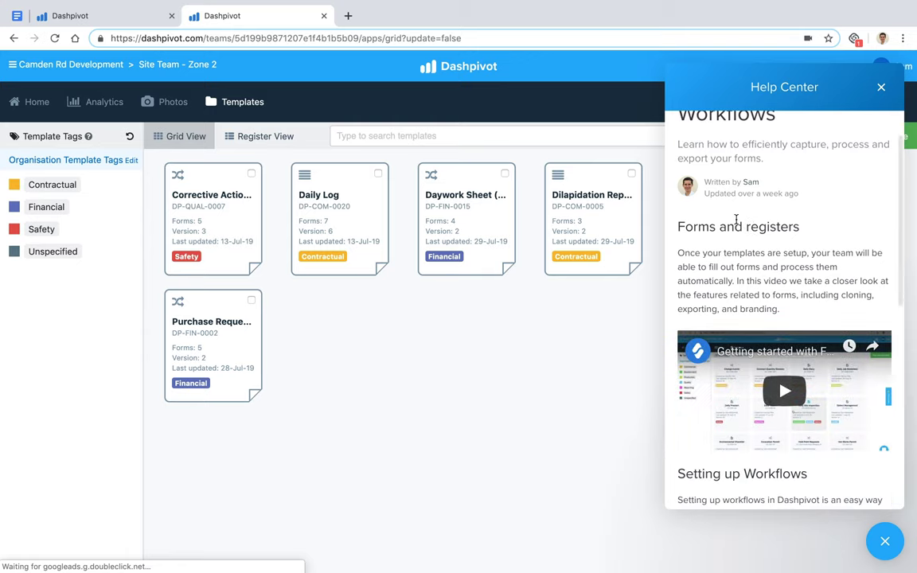
{"action": "scroll", "coordinate": [698, 274], "scroll_direction": "down", "scroll_amount": 3}
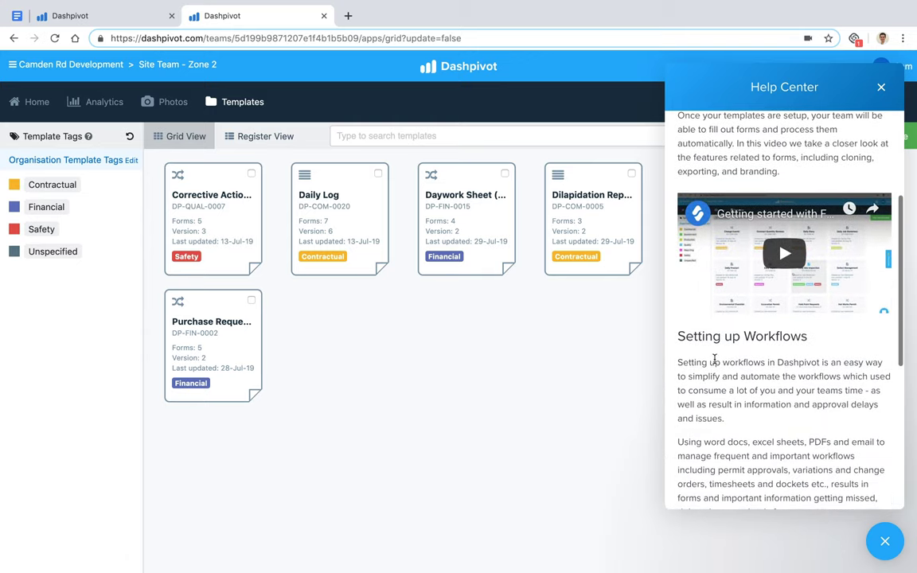
{"action": "scroll", "coordinate": [752, 328], "scroll_direction": "up", "scroll_amount": 2}
{"action": "scroll", "coordinate": [765, 331], "scroll_direction": "down", "scroll_amount": 5}
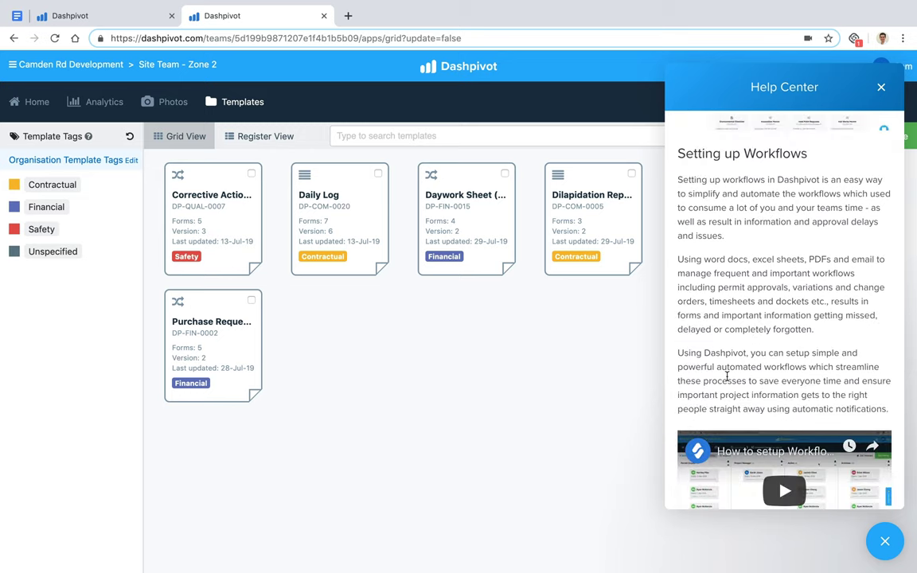
{"action": "scroll", "coordinate": [759, 390], "scroll_direction": "down", "scroll_amount": 3}
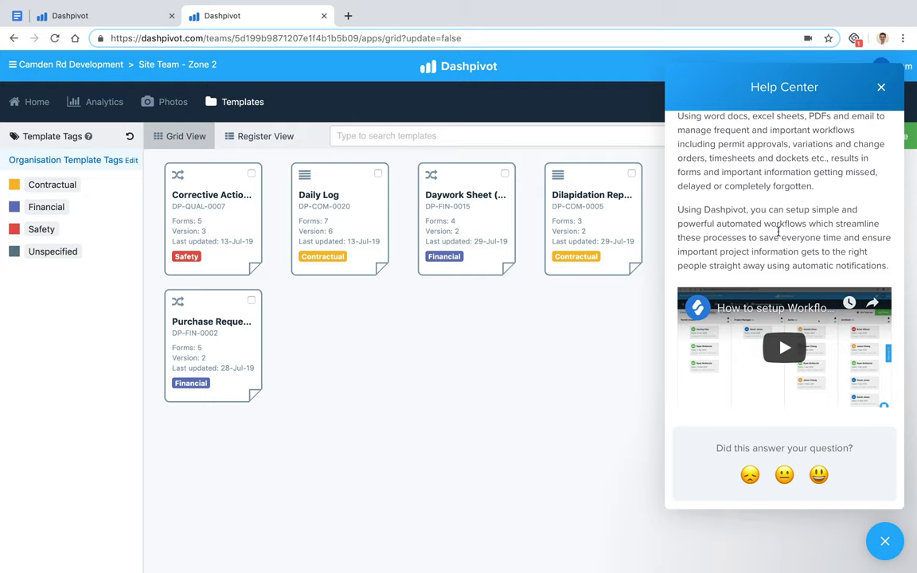
{"action": "scroll", "coordinate": [802, 209], "scroll_direction": "up", "scroll_amount": 4}
{"action": "scroll", "coordinate": [803, 209], "scroll_direction": "up", "scroll_amount": 3}
{"action": "left_click", "coordinate": [878, 88]}
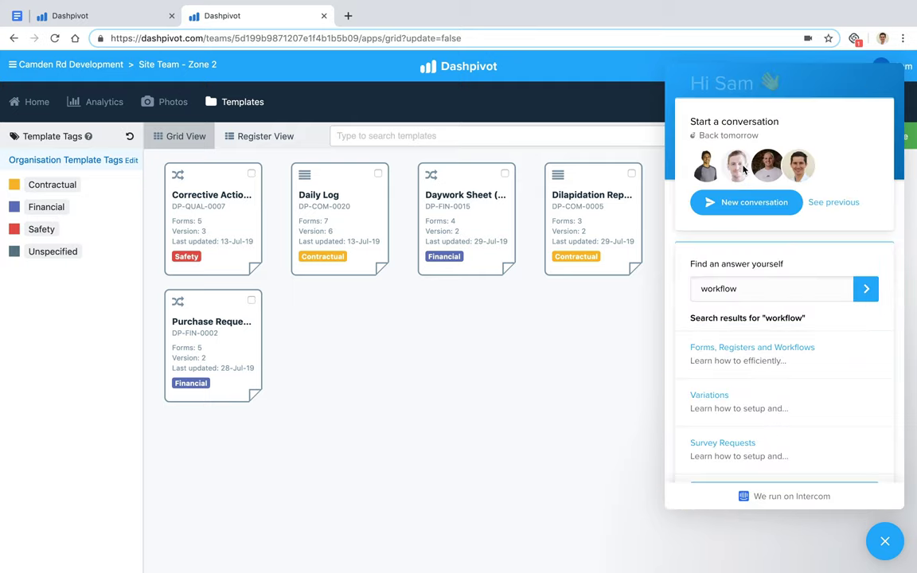
Step: Open a new conversation with the support team and close the messenger without sending a message
{"action": "left_click", "coordinate": [756, 205]}
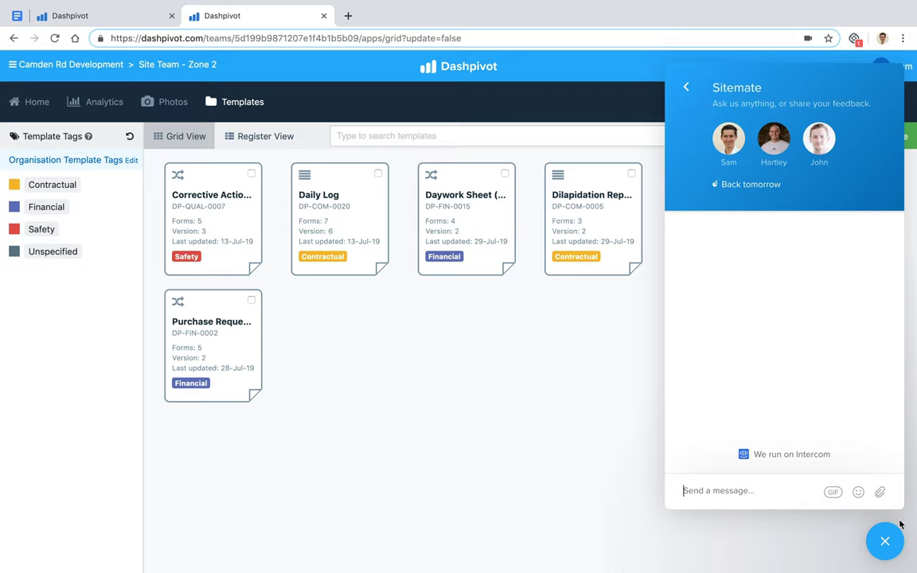
{"action": "left_click", "coordinate": [626, 325]}
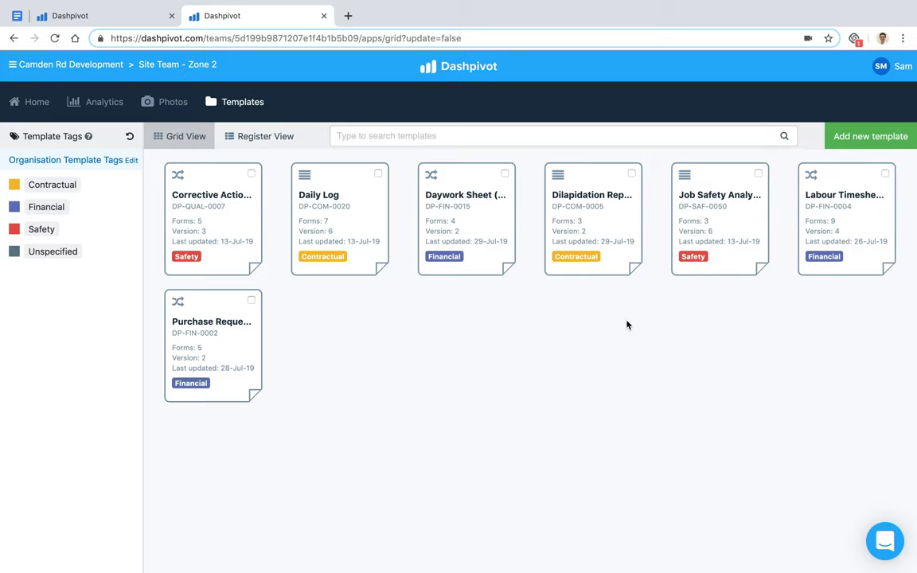